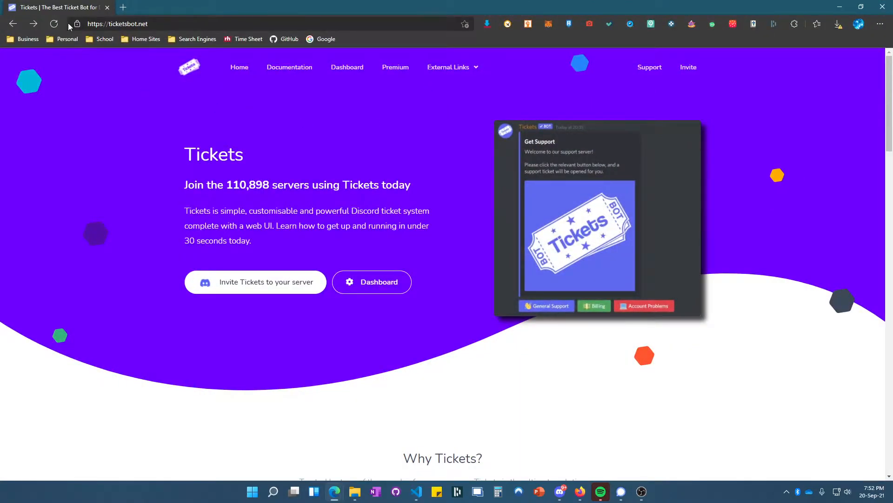
# Step: Switch to Discord and open the dashboard link from the Tickets bot's setup message, allowing the external site
pyautogui.moveTo(263, 7); pyautogui.dragTo(0, 308)
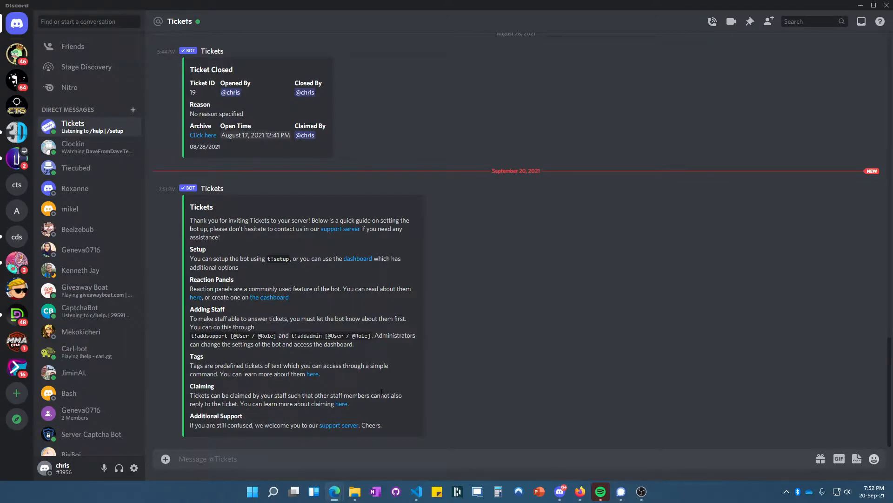
pyautogui.moveTo(202, 258); pyautogui.dragTo(293, 258)
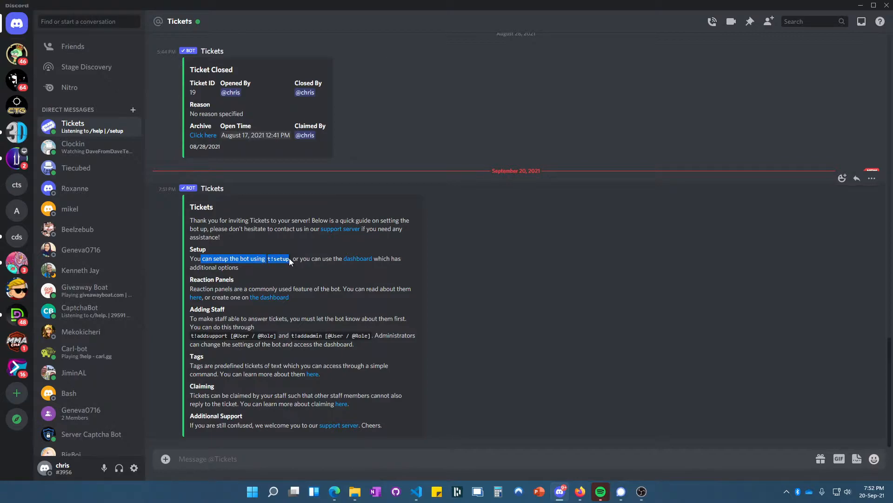
pyautogui.click(324, 256)
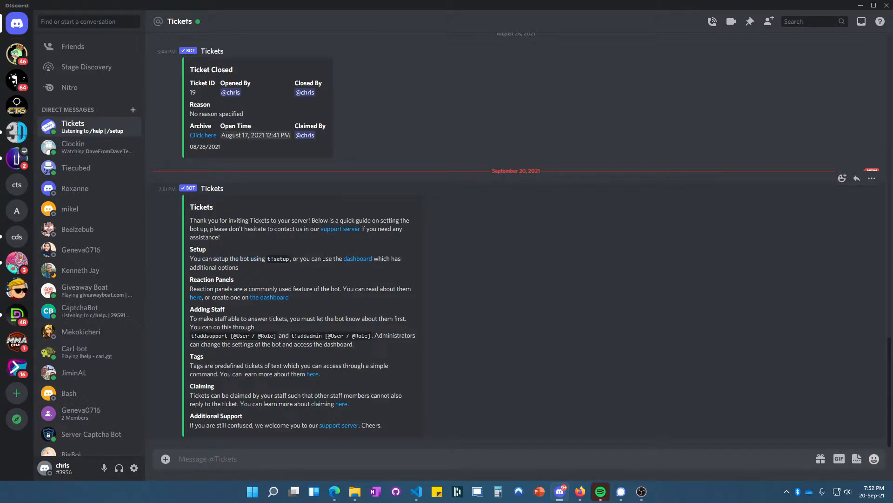
pyautogui.rightClick(361, 259)
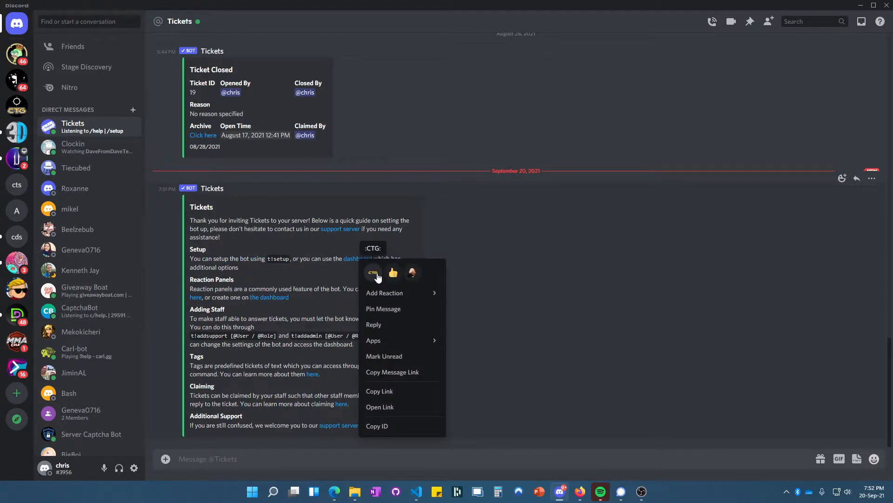
pyautogui.click(339, 271)
pyautogui.click(359, 259)
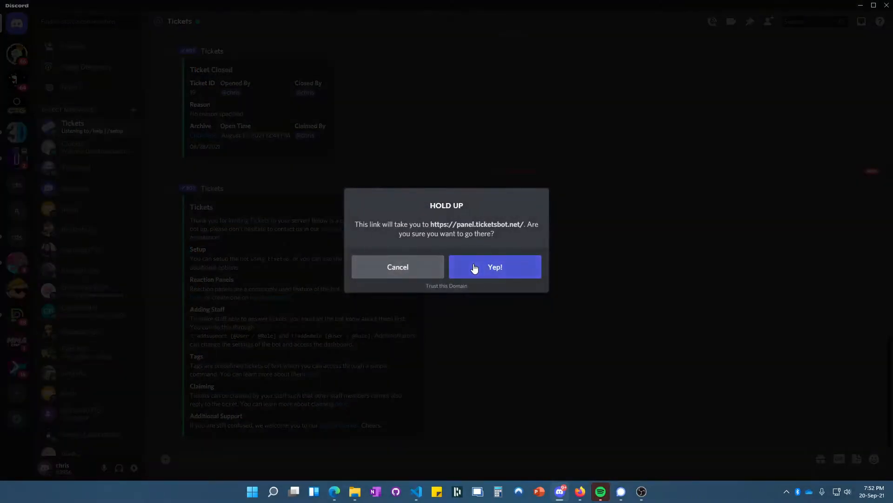
pyautogui.click(473, 266)
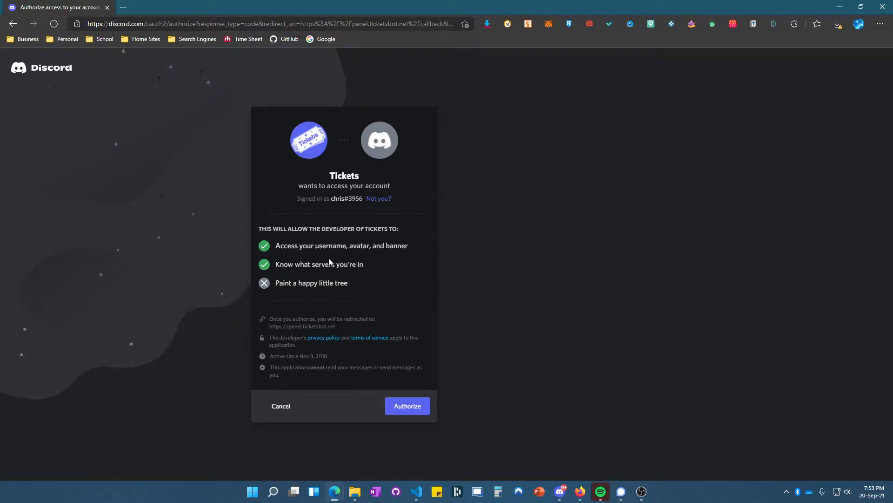
# Step: Authorize Tickets to access the Discord account and open the test server's settings page
pyautogui.click(401, 407)
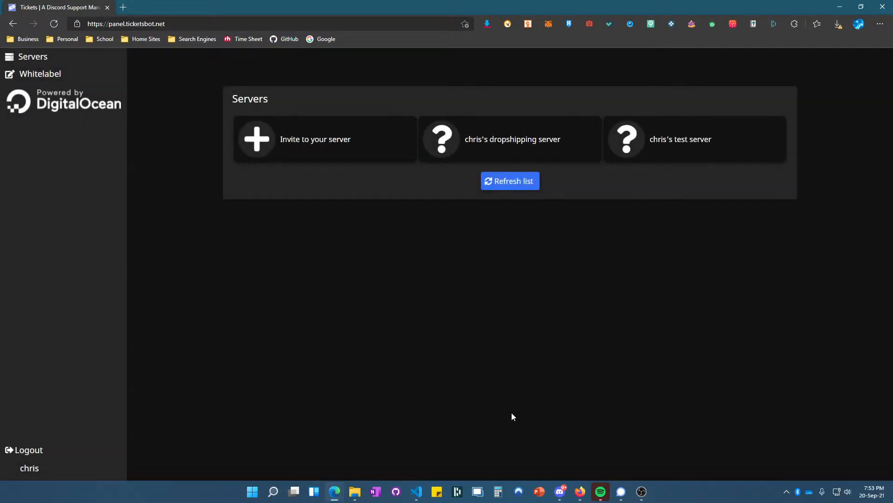
pyautogui.click(693, 144)
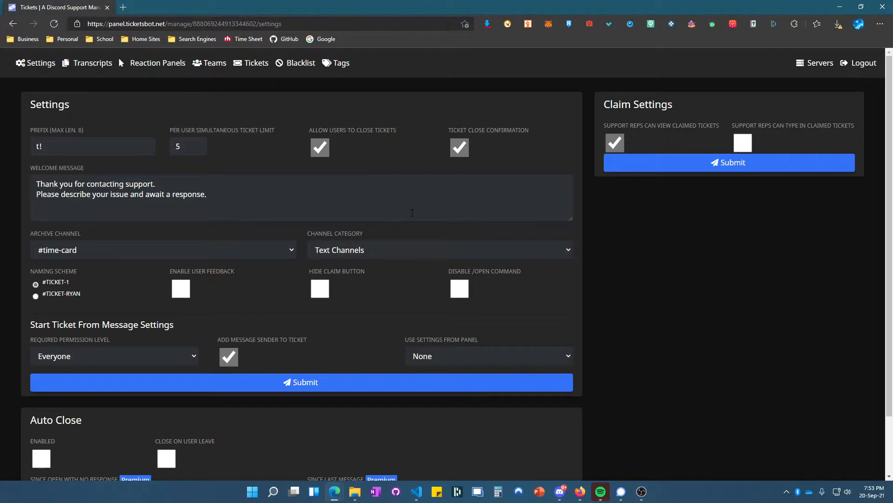
pyautogui.scroll(-1, 525, 316)
pyautogui.scroll(1, 523, 334)
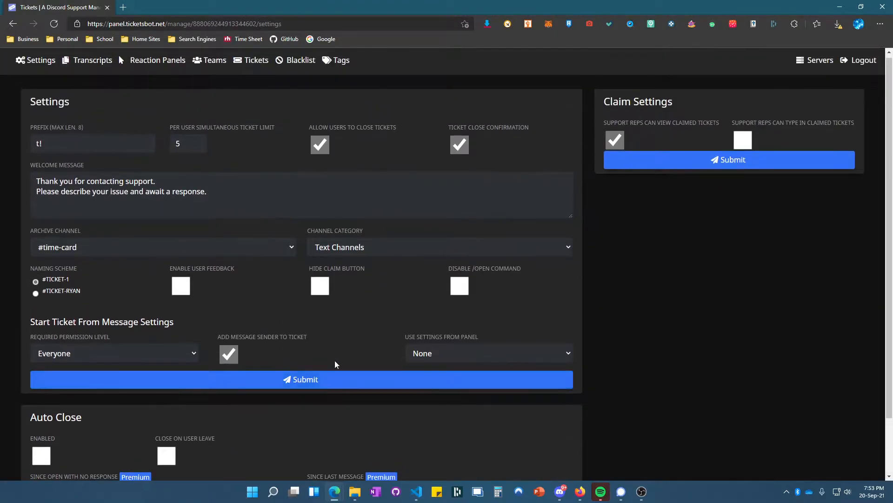
pyautogui.click(95, 249)
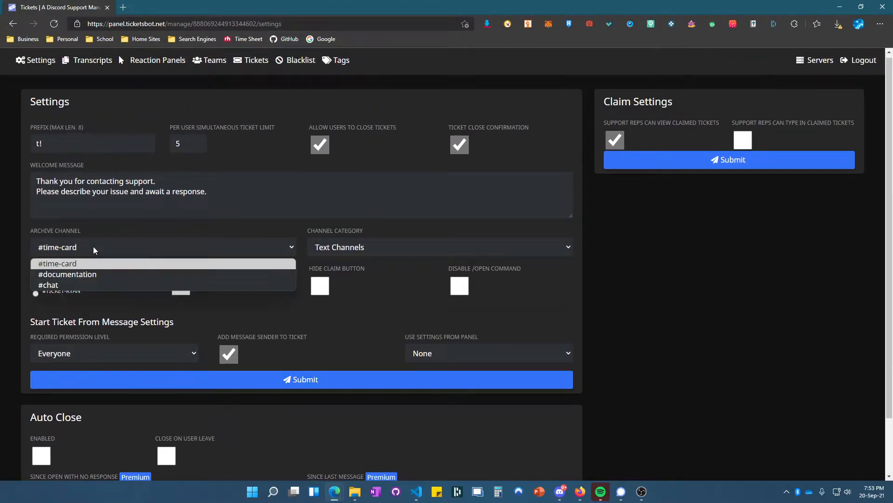
pyautogui.click(95, 249)
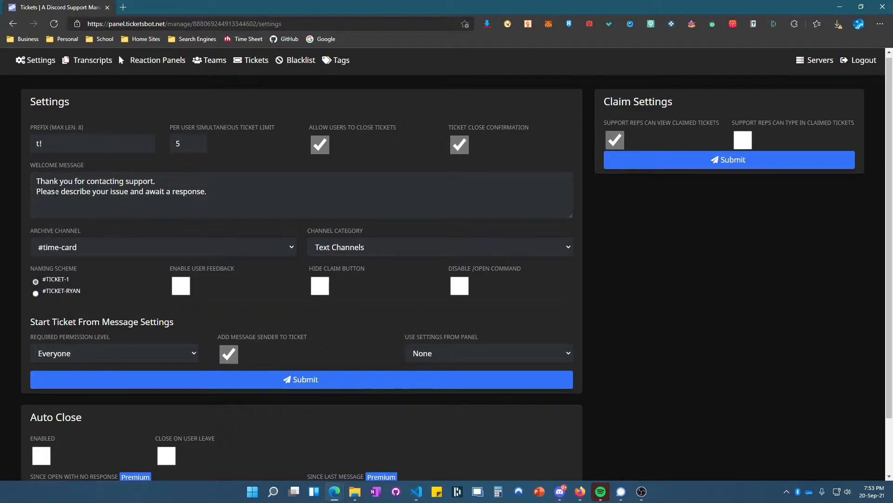
# Step: Set the command prefix to ! and the per-user simultaneous ticket limit to 10
pyautogui.click(69, 141)
pyautogui.hotkey('ctrl', 'a')
pyautogui.press('BackSpace')
pyautogui.write('!')
pyautogui.doubleClick(178, 144)
pyautogui.write('10')
pyautogui.click(235, 131)
pyautogui.doubleClick(197, 143)
pyautogui.click(223, 116)
pyautogui.click(141, 195)
pyautogui.press('Return')
pyautogui.press('Return')
pyautogui.write('asdfasdf')
pyautogui.hotkey('ctrl', 'BackSpace')
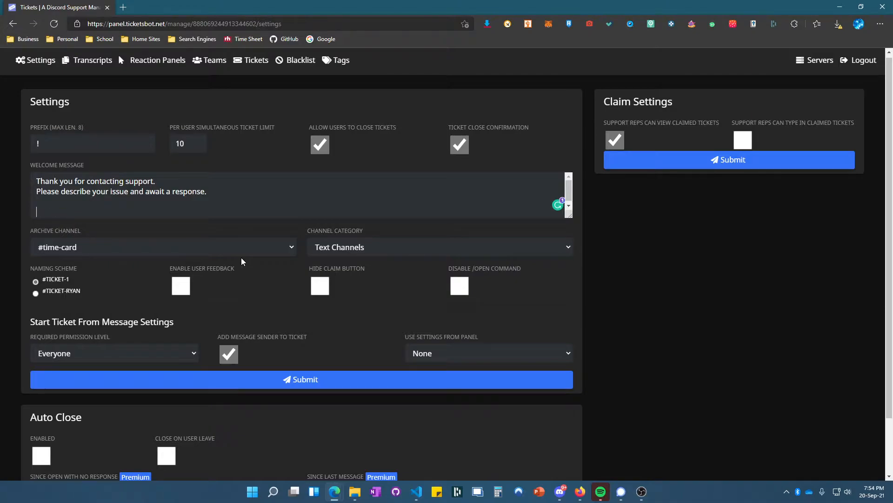
# Step: Check the options available for the archive channel and the channel category
pyautogui.click(136, 240)
pyautogui.click(137, 243)
pyautogui.click(329, 250)
pyautogui.click(326, 250)
pyautogui.click(131, 249)
pyautogui.click(130, 259)
# Step: Switch to Discord and create a non-private category named Tickets in the test server
pyautogui.click(560, 493)
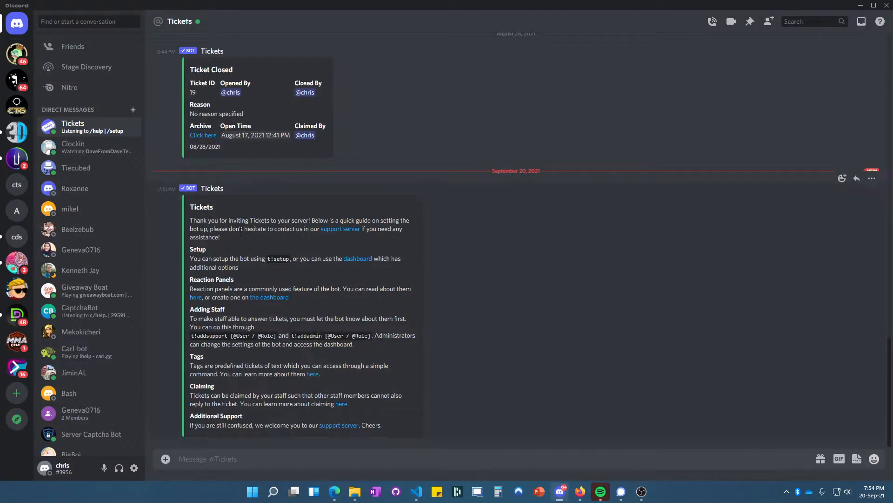
pyautogui.click(17, 185)
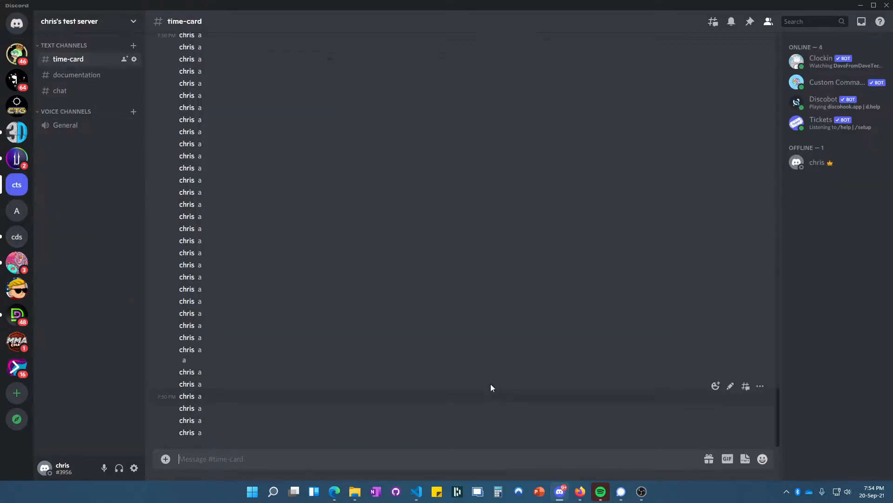
pyautogui.click(133, 46)
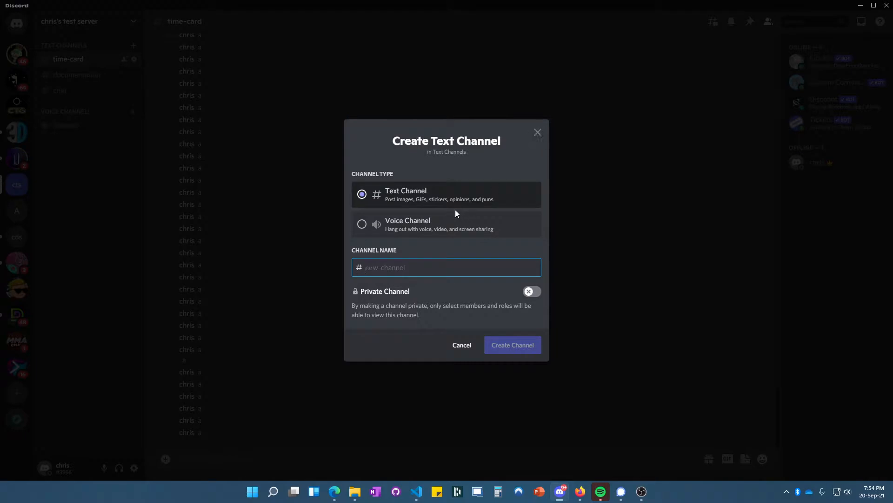
pyautogui.click(536, 132)
pyautogui.rightClick(82, 160)
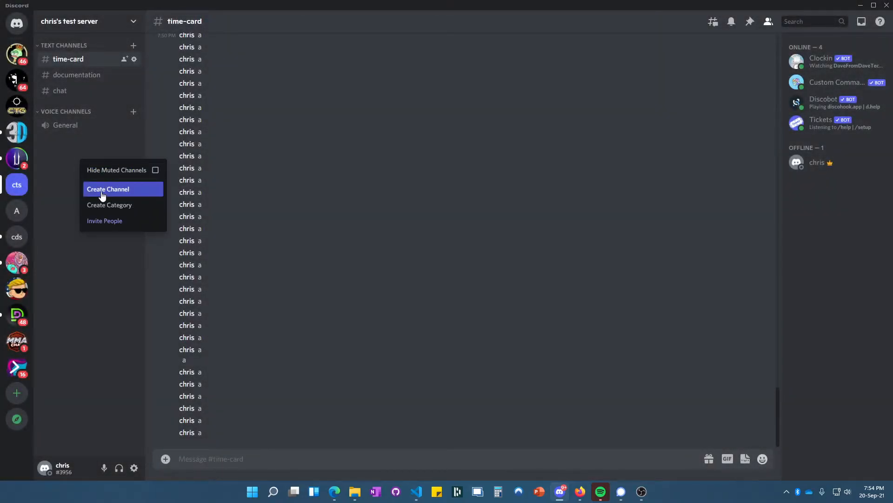
pyautogui.click(89, 204)
pyautogui.write('Tickets')
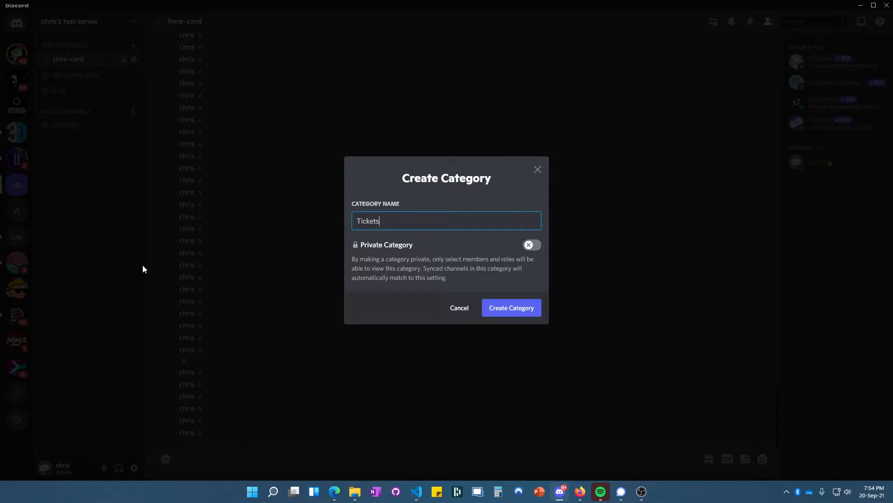
pyautogui.press('Return')
# Step: Create a text channel named archive in the Tickets category
pyautogui.click(133, 146)
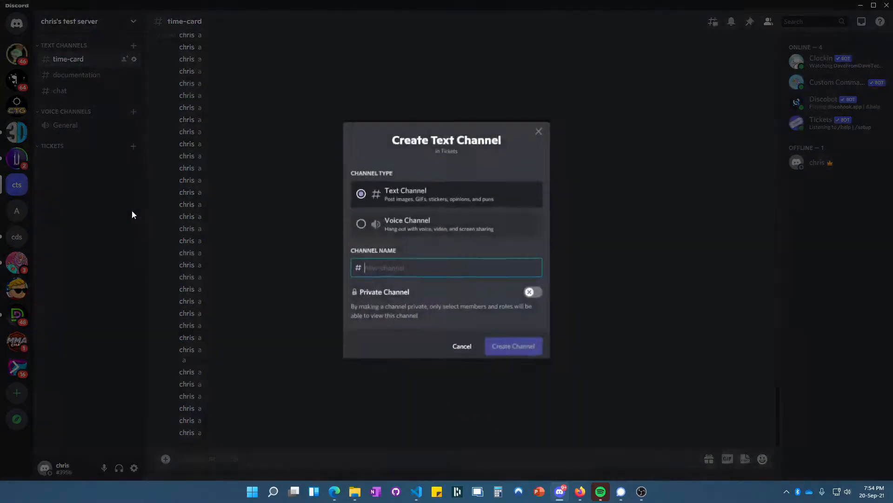
pyautogui.write('arch')
pyautogui.write('ive')
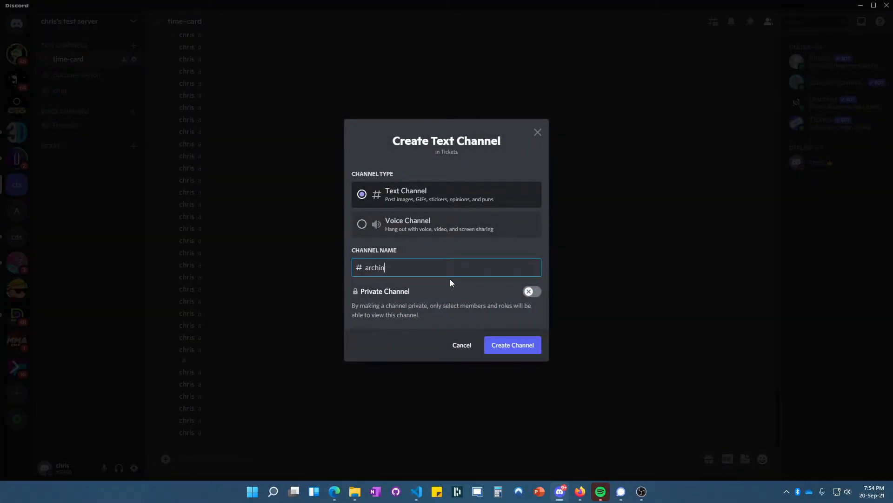
pyautogui.press('Return')
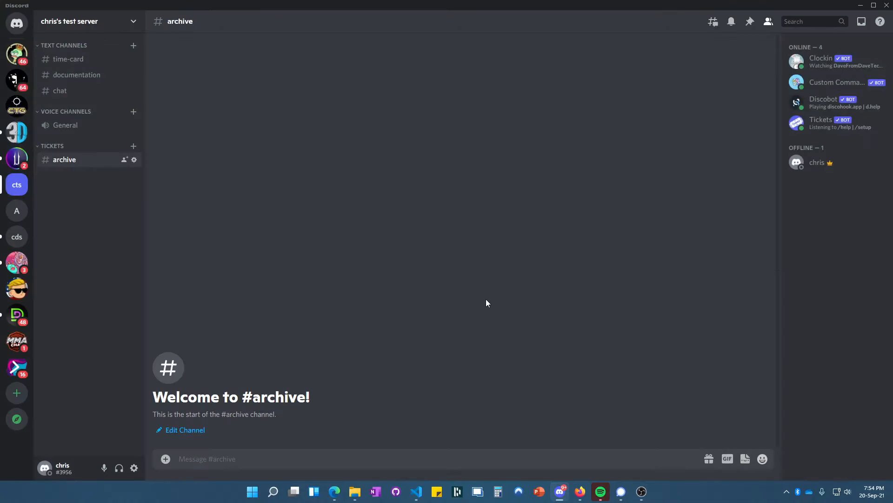
# Step: Return to the Tickets dashboard in the browser and reload the settings page to refresh its channel list
pyautogui.click(860, 5)
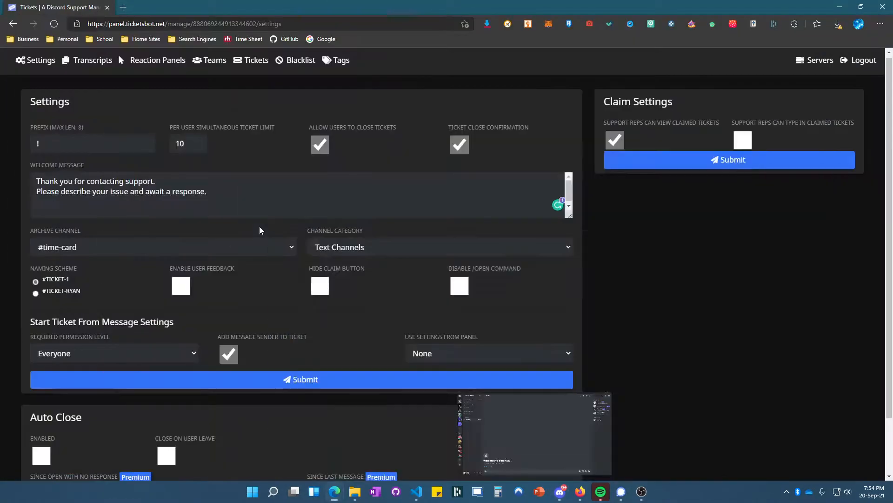
pyautogui.click(130, 250)
pyautogui.click(109, 231)
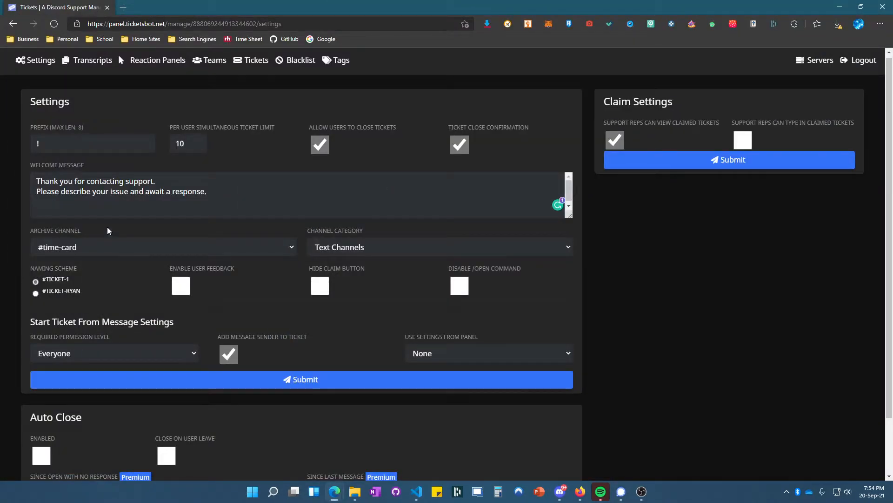
pyautogui.click(54, 24)
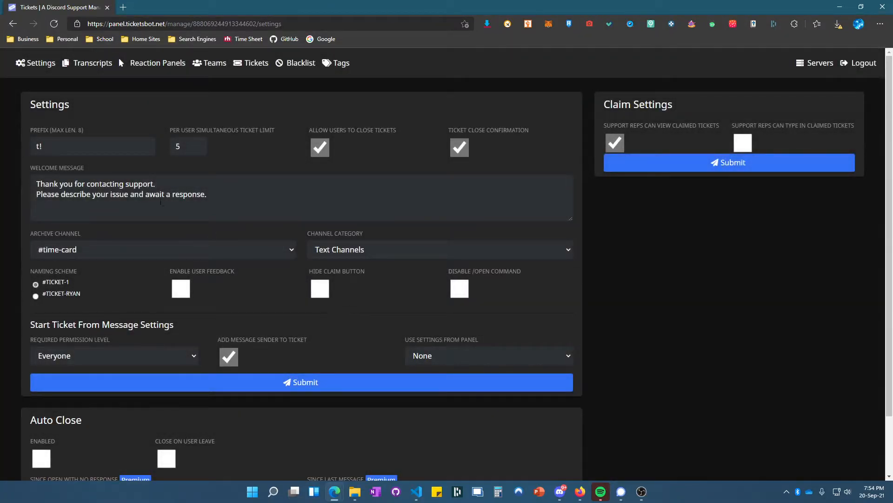
# Step: Set the prefix to !, the per-user simultaneous ticket limit to 10, and the archive channel to #archive
pyautogui.moveTo(58, 148); pyautogui.dragTo(34, 147)
pyautogui.write('!')
pyautogui.doubleClick(183, 147)
pyautogui.write('10')
pyautogui.click(173, 250)
pyautogui.click(81, 298)
# Step: Check the permission level and panel options for tickets started from messages, and submit the main settings
pyautogui.scroll(-1, 191, 322)
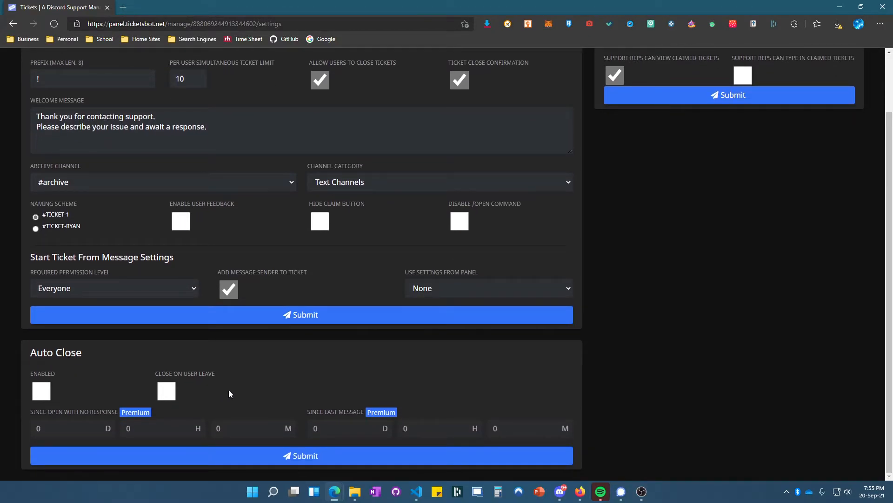
pyautogui.click(89, 286)
pyautogui.click(92, 288)
pyautogui.click(432, 288)
pyautogui.click(432, 288)
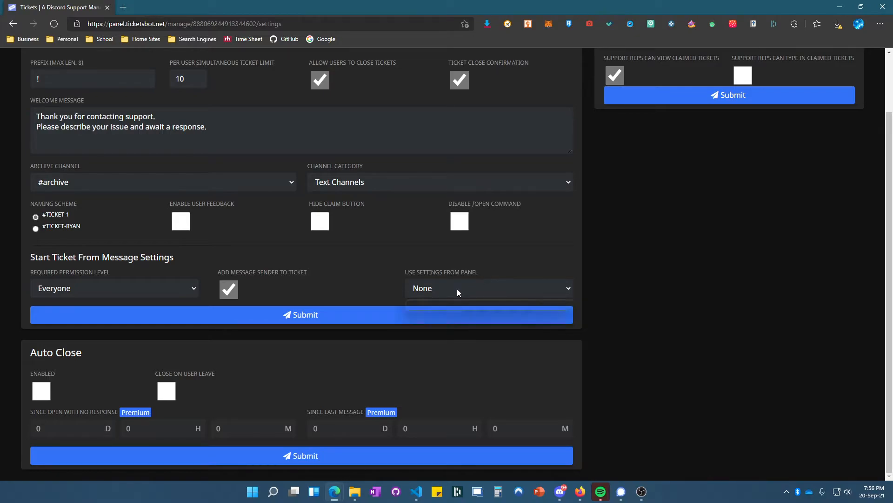
pyautogui.click(335, 321)
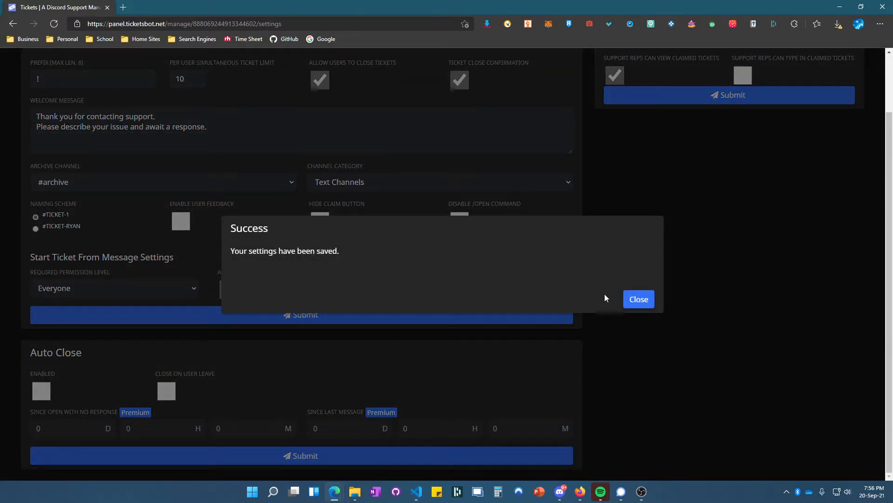
pyautogui.click(632, 300)
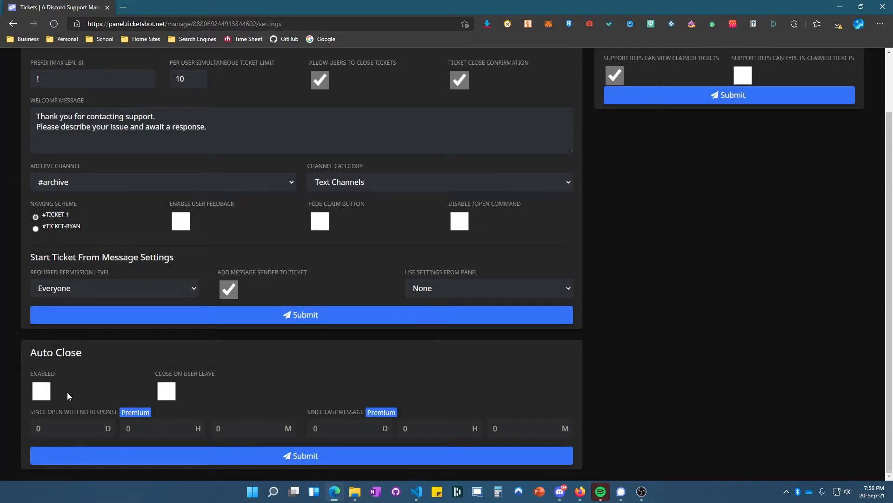
pyautogui.scroll(2, 217, 440)
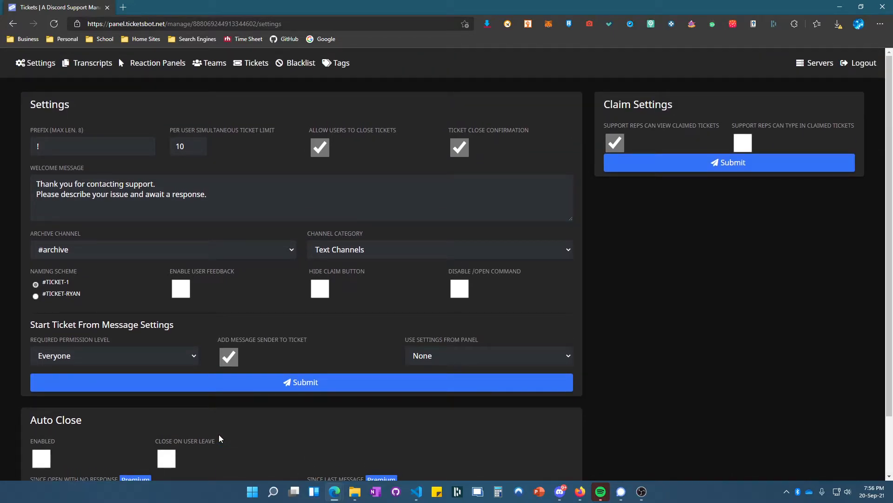
pyautogui.scroll(-2, 218, 434)
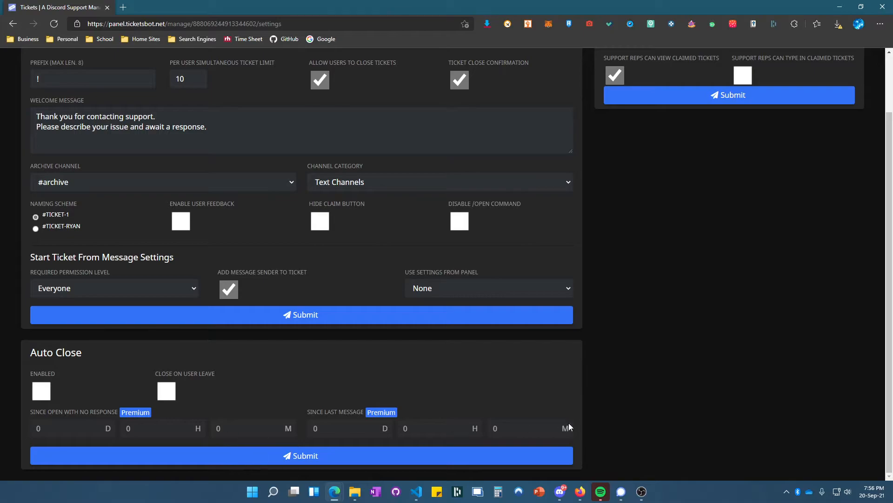
pyautogui.scroll(2, 568, 428)
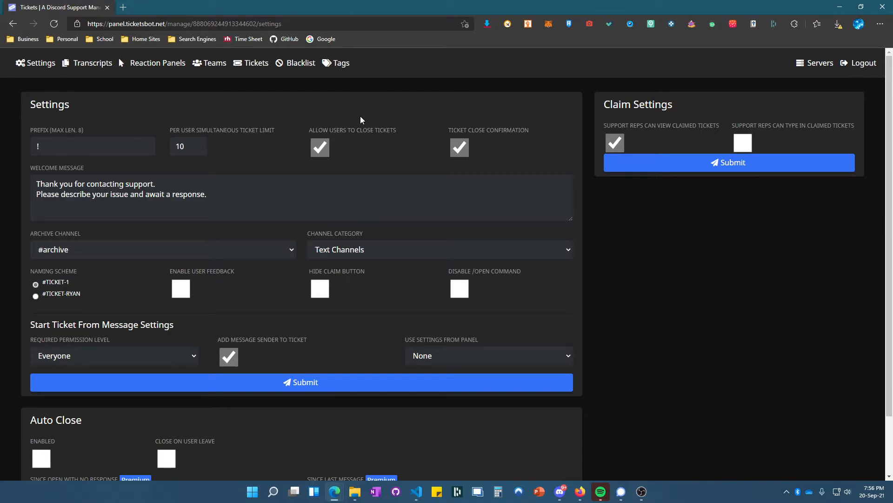
# Step: Switch to Discord and send !setup in the archive channel
pyautogui.moveTo(334, 7); pyautogui.dragTo(283, 502)
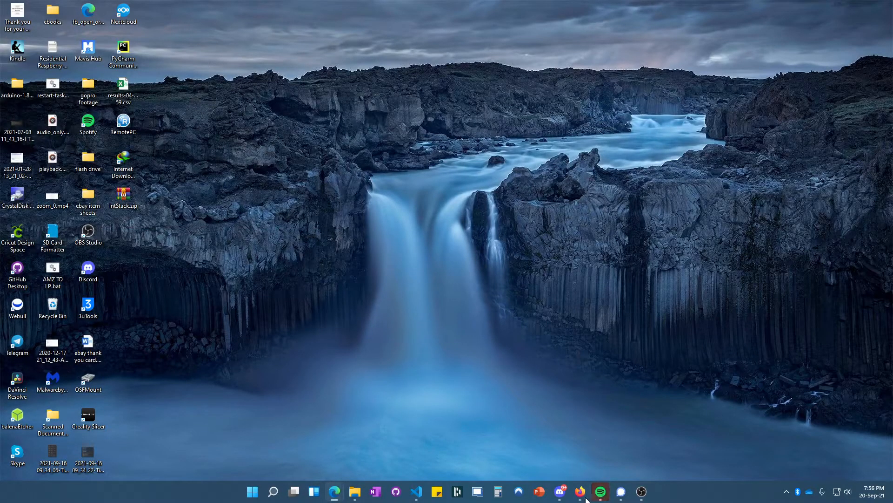
pyautogui.click(560, 492)
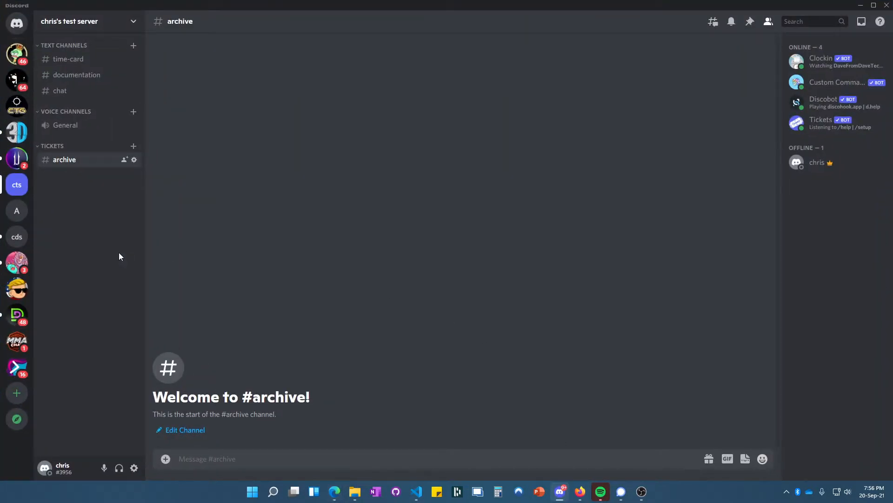
pyautogui.write('!setup')
pyautogui.press('Return')
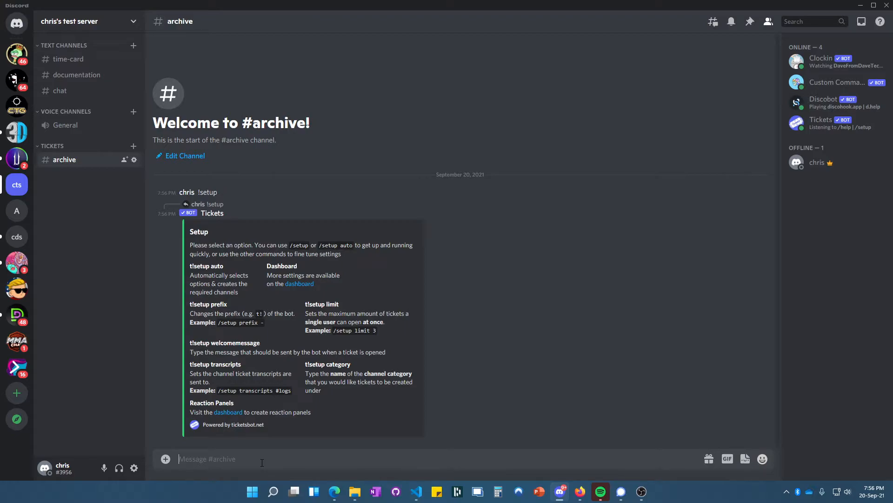
# Step: Run the Tickets bot's /setup slash command in the archive channel
pyautogui.write('/setup')
pyautogui.press('Tab')
pyautogui.press('Return')
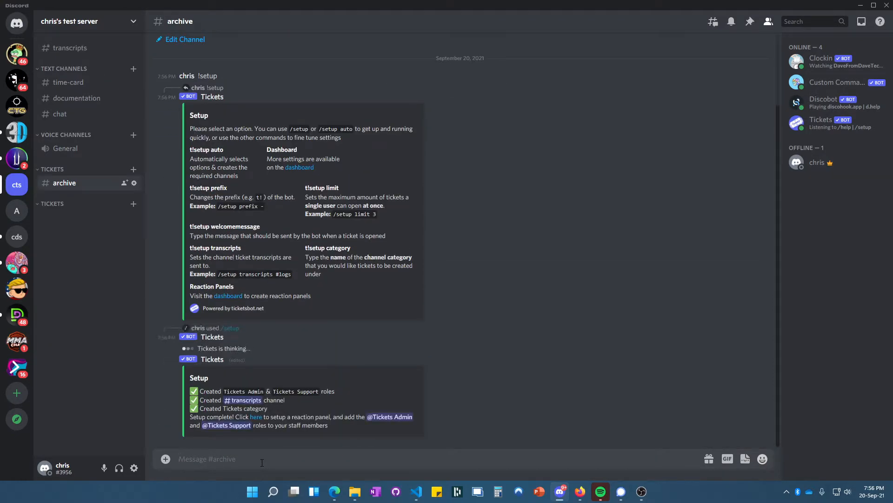
pyautogui.click(51, 203)
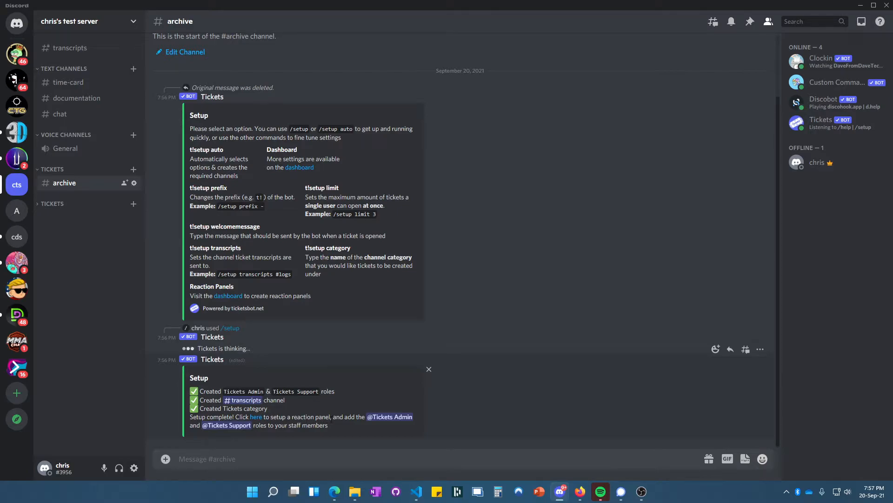
# Step: Open the reaction panel setup page linked in the bot's setup message, close the old dashboard tab, and enter the panel title "Open a ticket!"
pyautogui.click(256, 417)
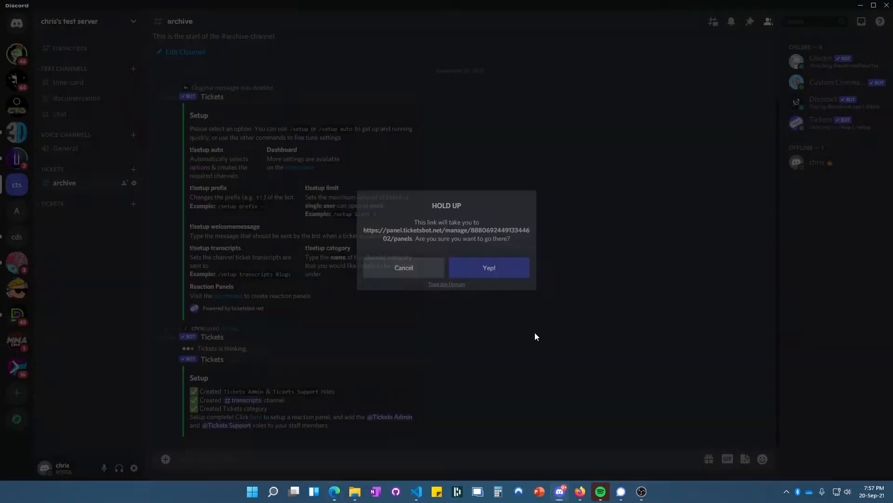
pyautogui.click(489, 268)
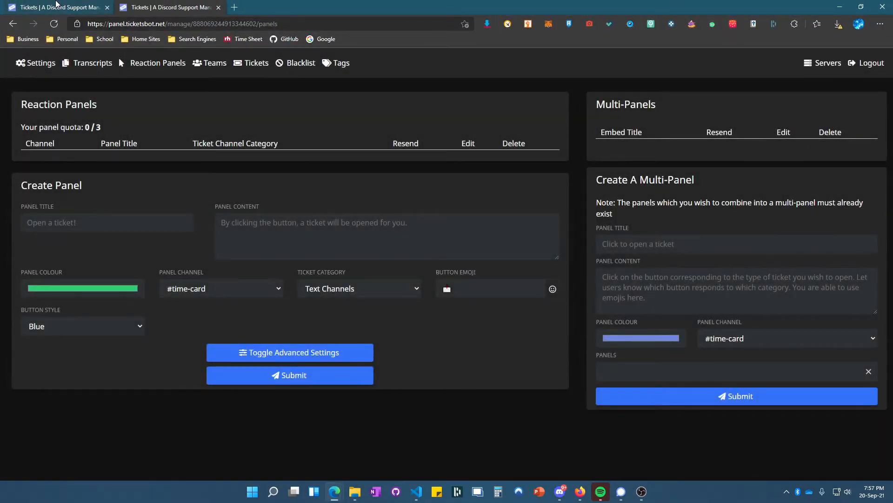
pyautogui.middleClick(56, 1)
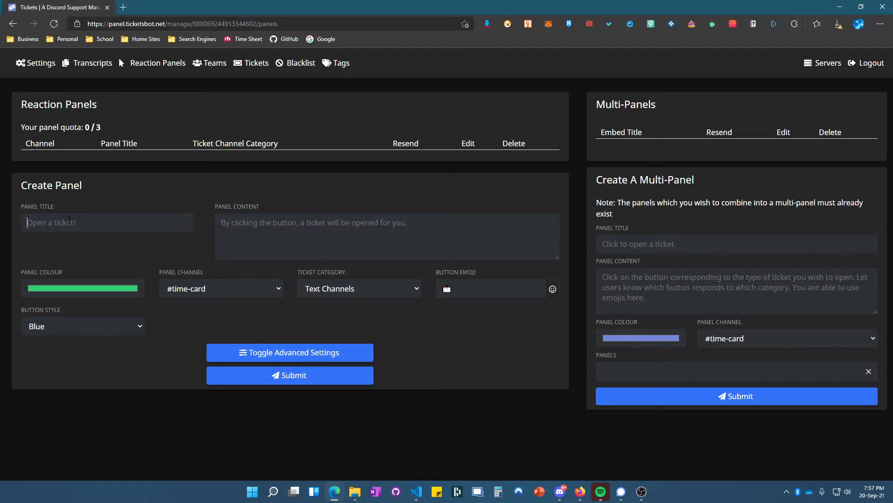
pyautogui.write('Open a ticket!')
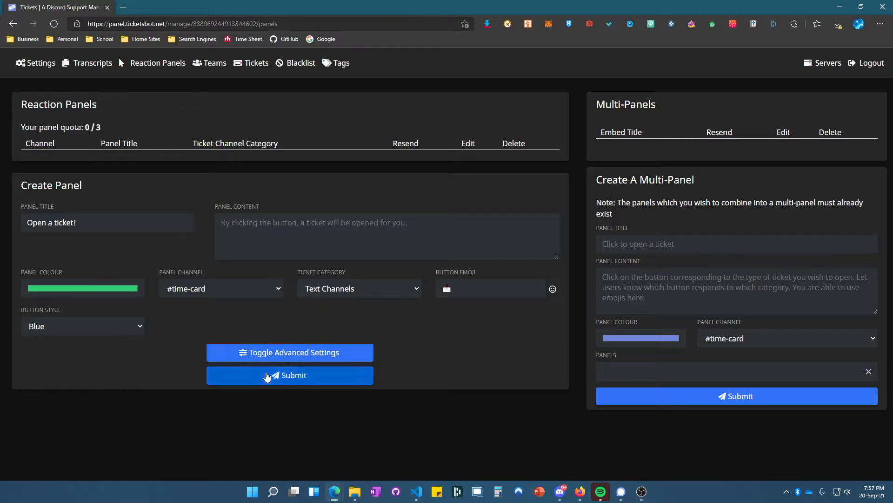
pyautogui.click(243, 289)
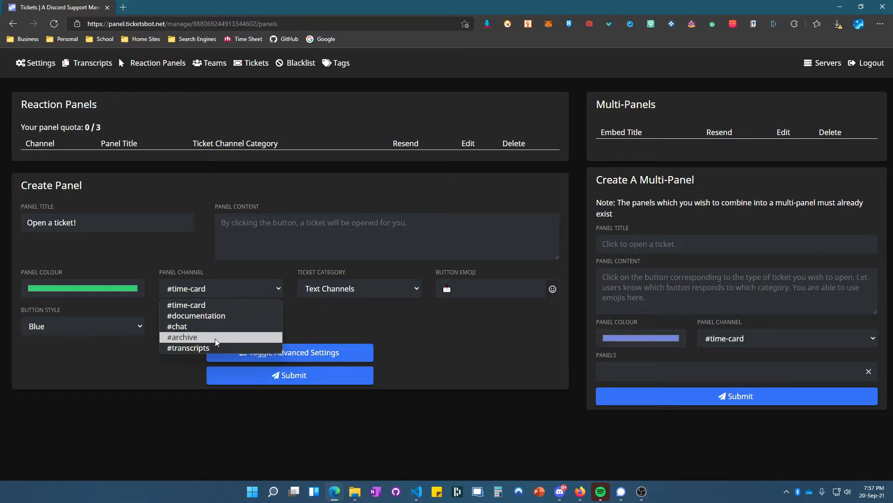
pyautogui.click(319, 322)
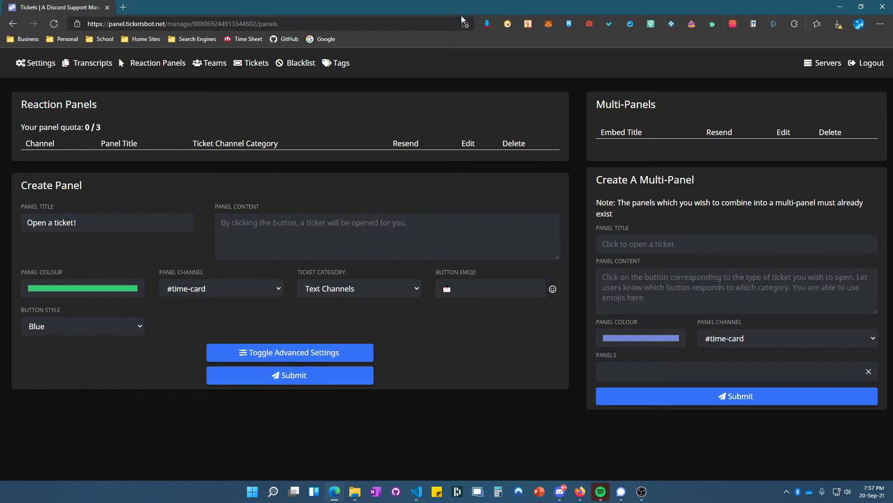
# Step: In Discord, move the archive channel into the other Tickets category and delete the emptied duplicate Tickets category
pyautogui.click(843, 6)
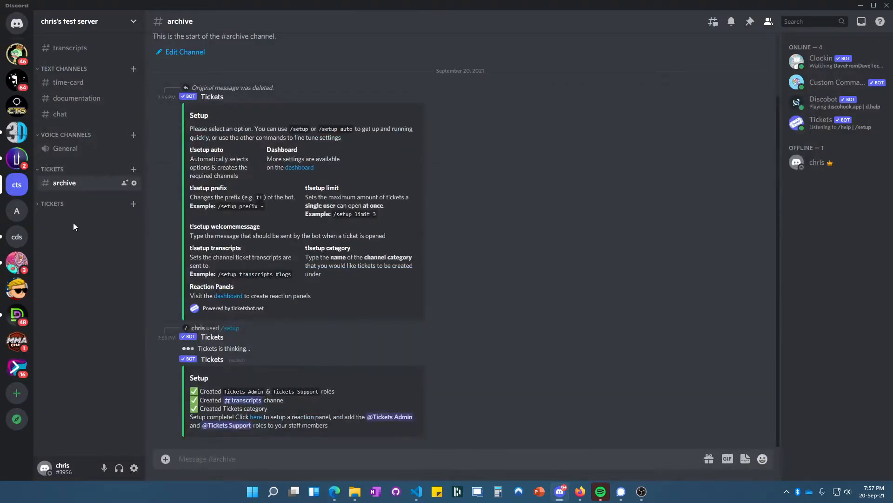
pyautogui.moveTo(60, 181); pyautogui.dragTo(56, 204)
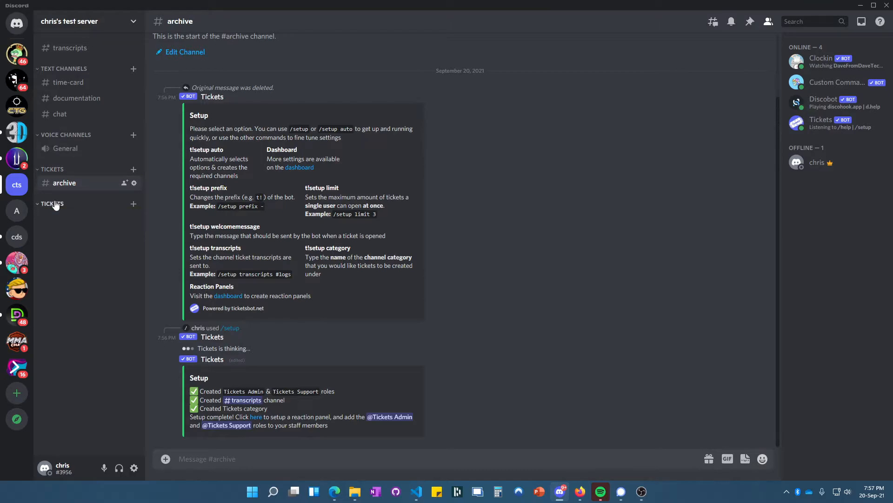
pyautogui.click(46, 172)
pyautogui.rightClick(46, 173)
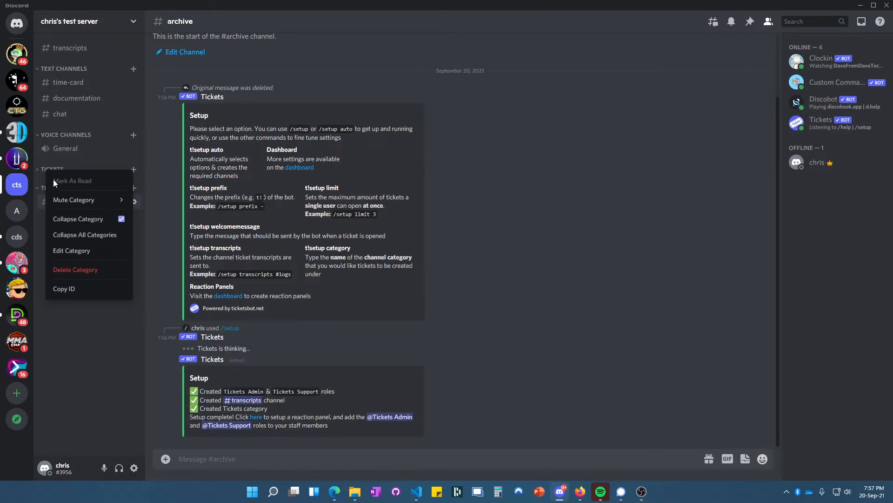
pyautogui.click(61, 269)
pyautogui.click(487, 271)
# Step: Create a text channel named create-a-ticket on the test server
pyautogui.rightClick(74, 225)
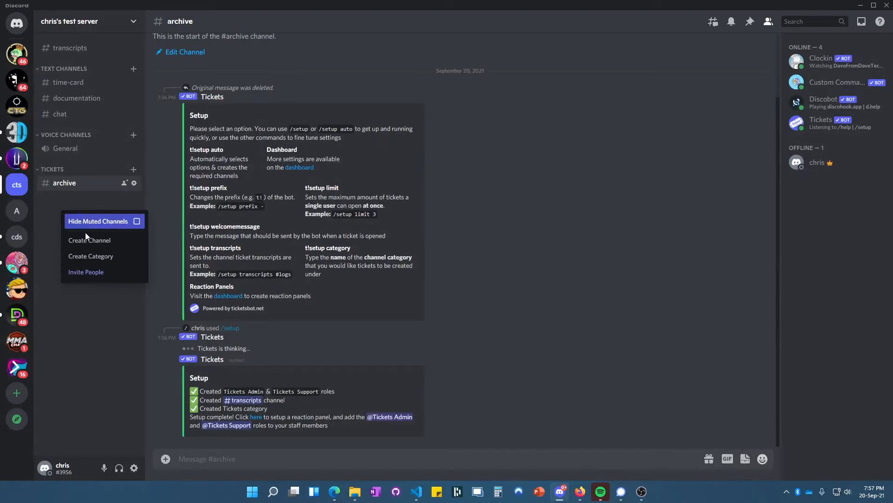
pyautogui.click(86, 241)
pyautogui.write('create')
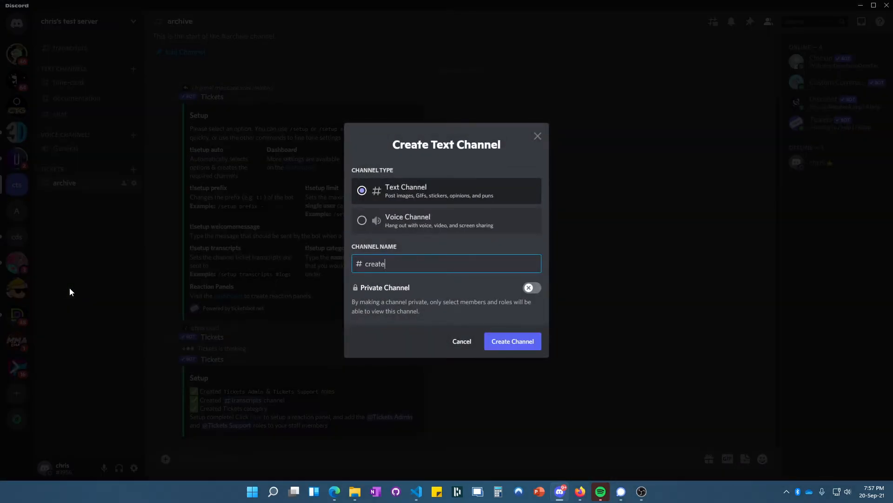
pyautogui.write('-a-tacket')
pyautogui.press('Return')
# Step: Move the create-a-ticket and transcripts channels into the Tickets category, placing create-a-ticket first
pyautogui.moveTo(47, 65); pyautogui.dragTo(85, 200)
pyautogui.moveTo(60, 64); pyautogui.dragTo(61, 203)
pyautogui.moveTo(59, 51); pyautogui.dragTo(77, 176)
pyautogui.click(512, 269)
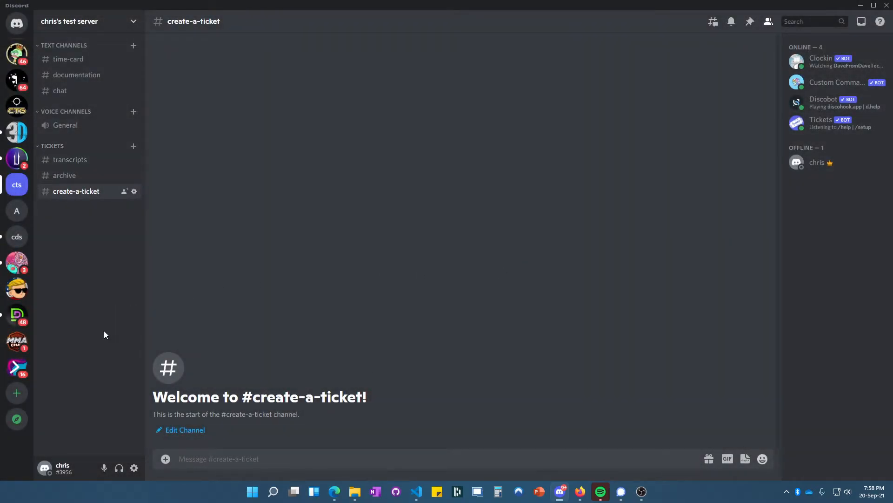
pyautogui.moveTo(86, 191); pyautogui.dragTo(82, 161)
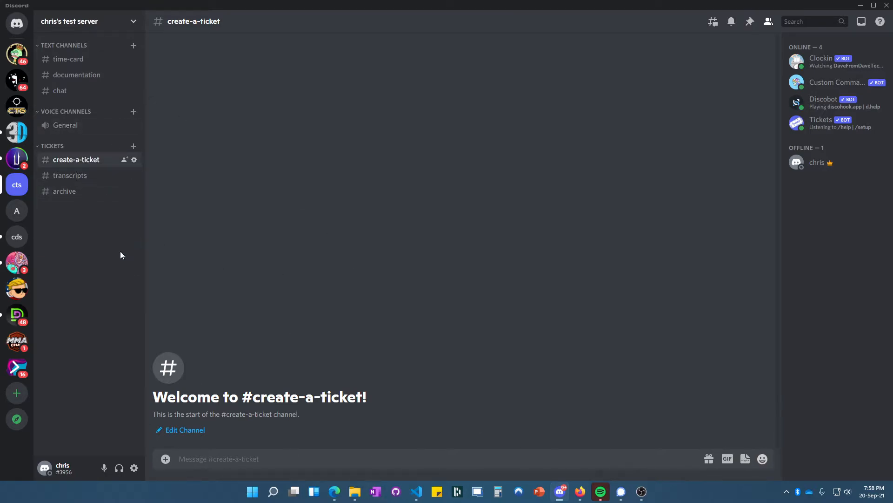
# Step: Switch to the Tickets dashboard in the browser and create the "Open a ticket!" panel for #time-card under Text Channels
pyautogui.moveTo(334, 491)
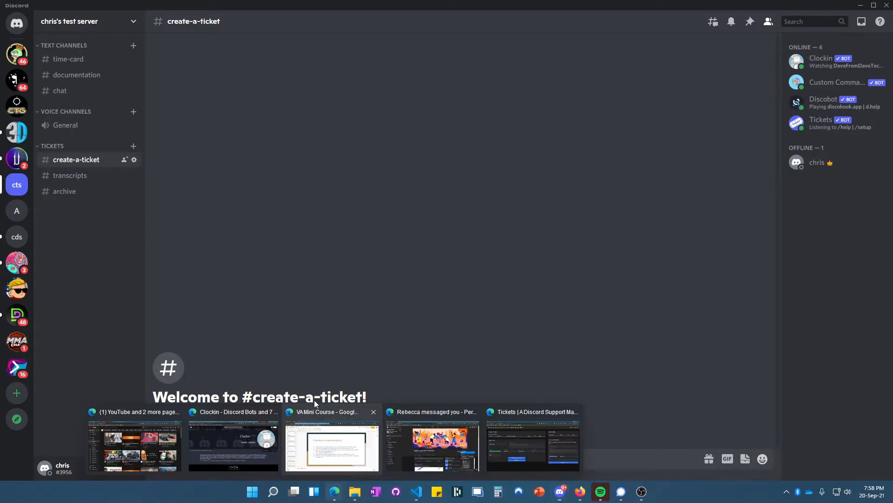
pyautogui.click(523, 434)
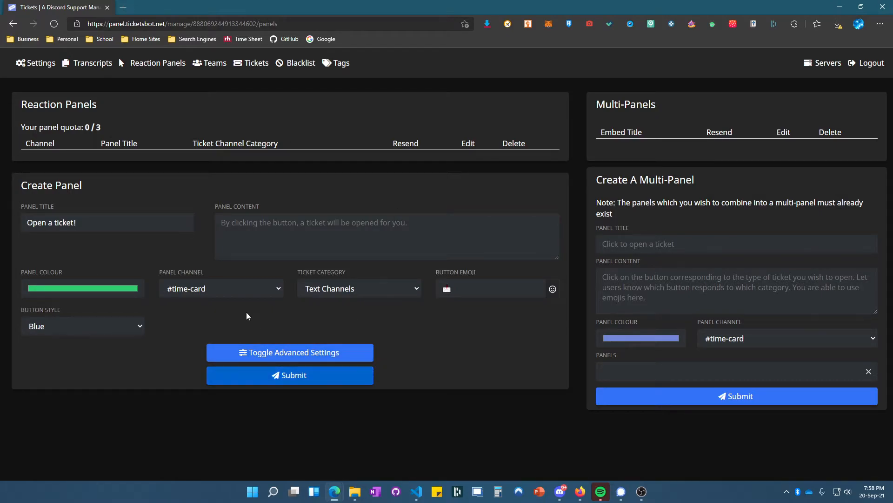
pyautogui.click(228, 289)
pyautogui.click(231, 305)
pyautogui.click(255, 376)
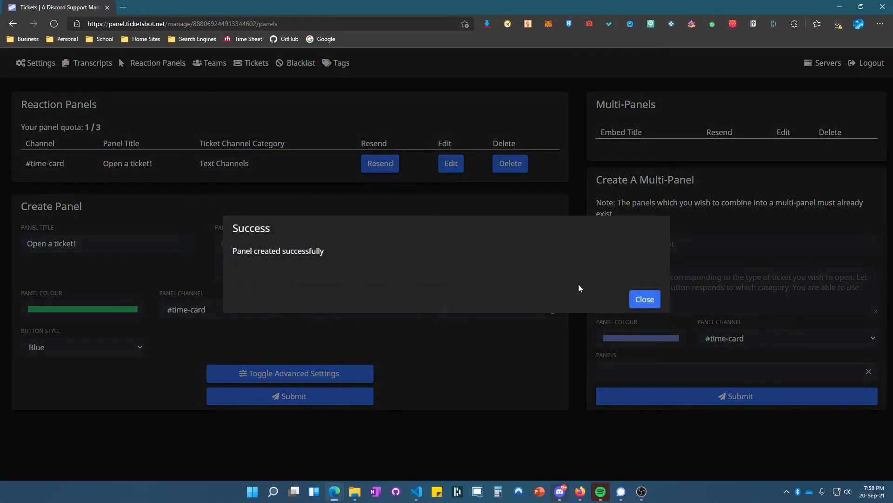
pyautogui.click(638, 296)
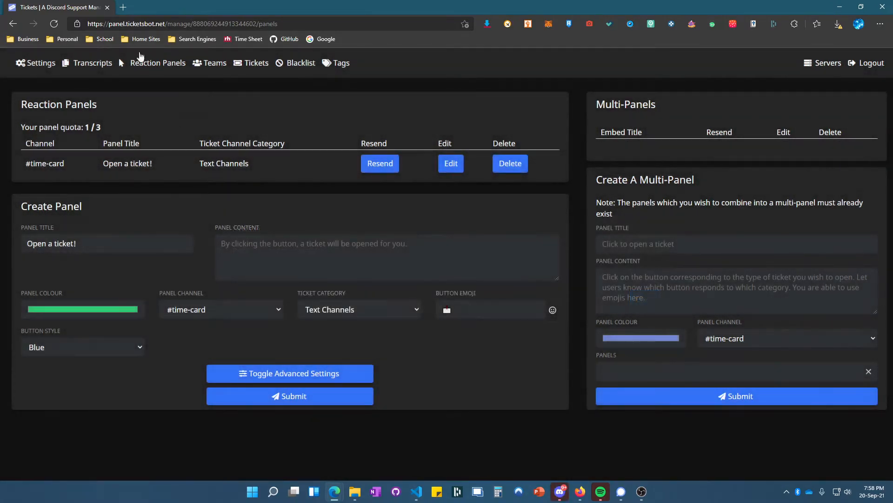
# Step: Reload the reaction panels page and set the new panel's channel to #create-a-ticket, checking its ticket category and button style options
pyautogui.click(54, 24)
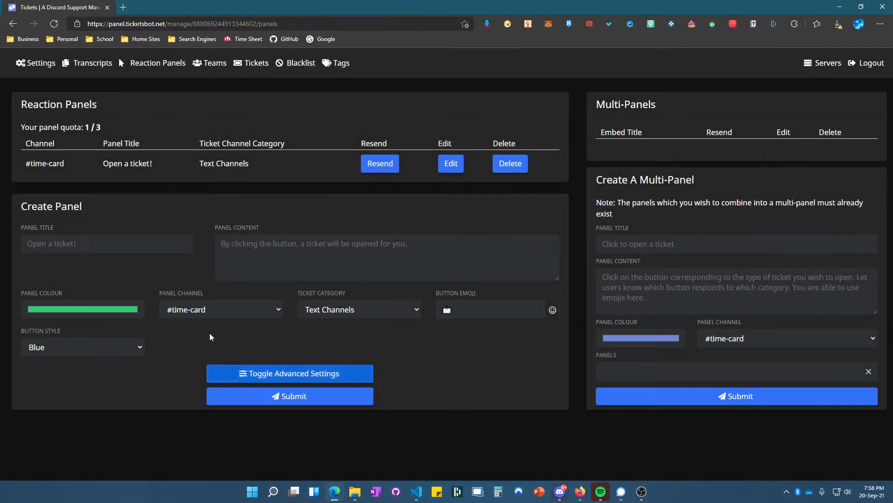
pyautogui.click(215, 314)
pyautogui.click(221, 357)
pyautogui.click(325, 311)
pyautogui.click(394, 302)
pyautogui.click(116, 347)
pyautogui.click(116, 347)
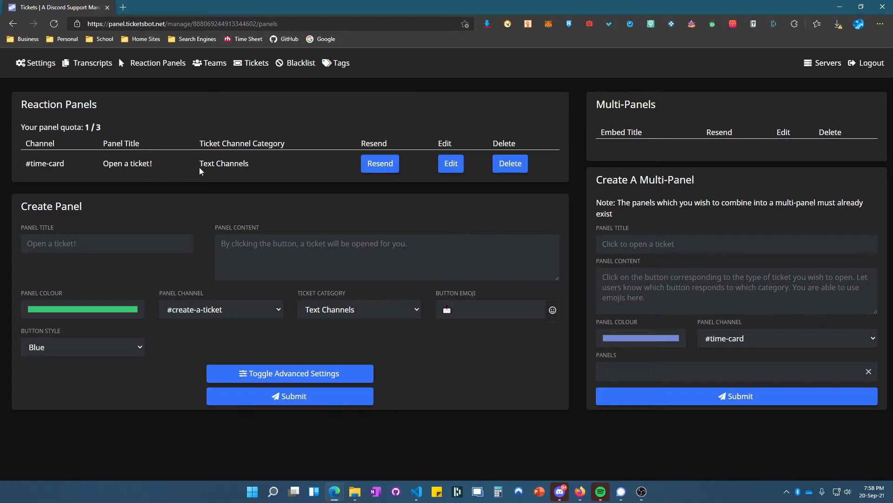
# Step: Delete the #time-card panel and submit the new panel for #create-a-ticket
pyautogui.click(514, 168)
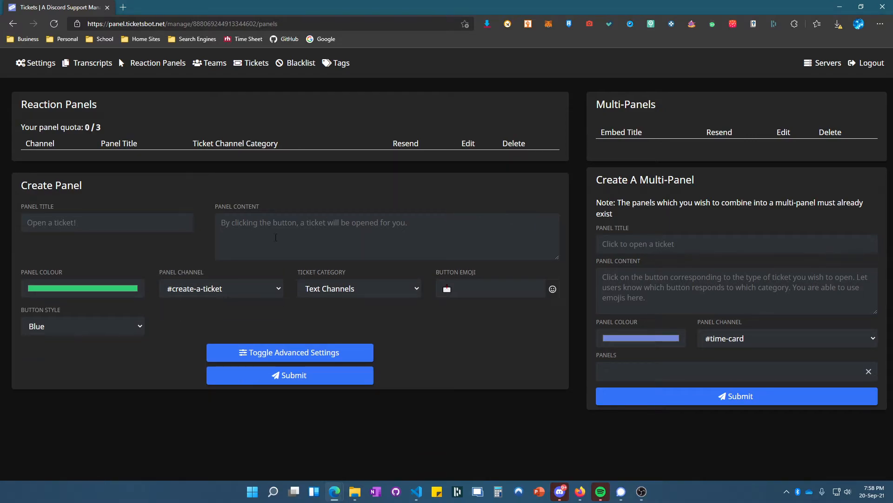
pyautogui.click(285, 378)
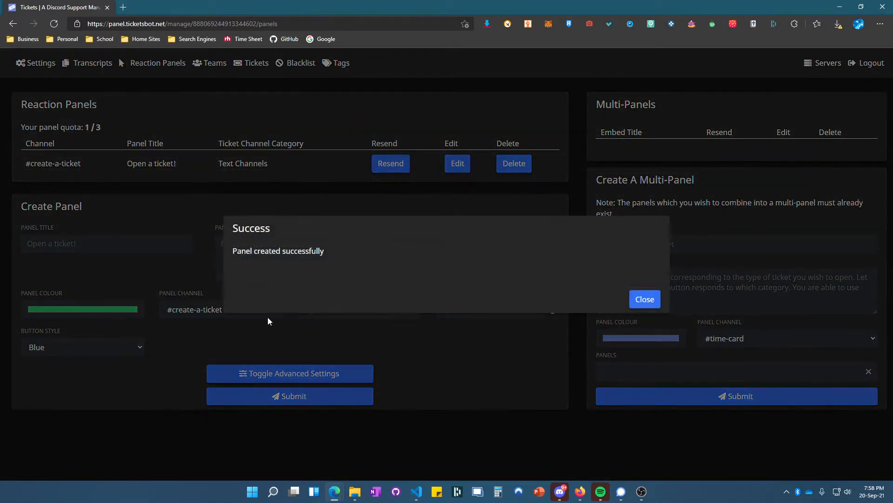
pyautogui.click(645, 299)
# Step: Switch to Discord and open a test ticket from the bot's panel in #create-a-ticket
pyautogui.moveTo(379, 5); pyautogui.dragTo(607, 87)
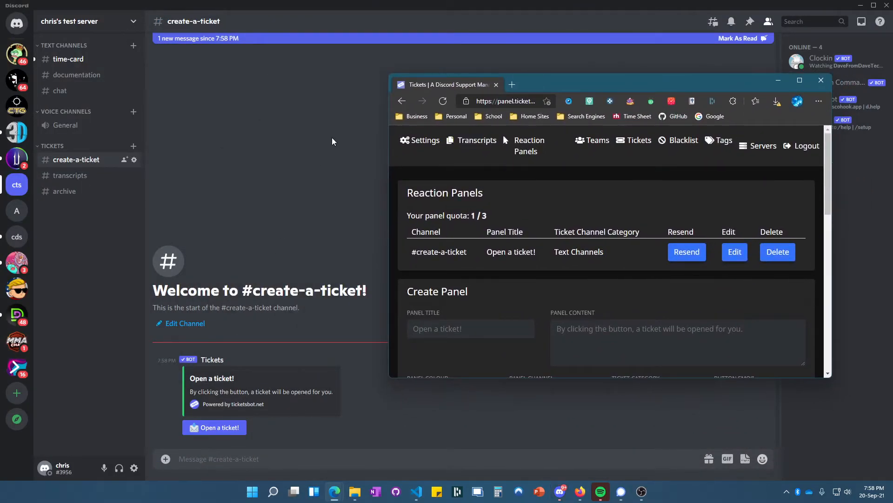
pyautogui.click(778, 80)
pyautogui.click(235, 427)
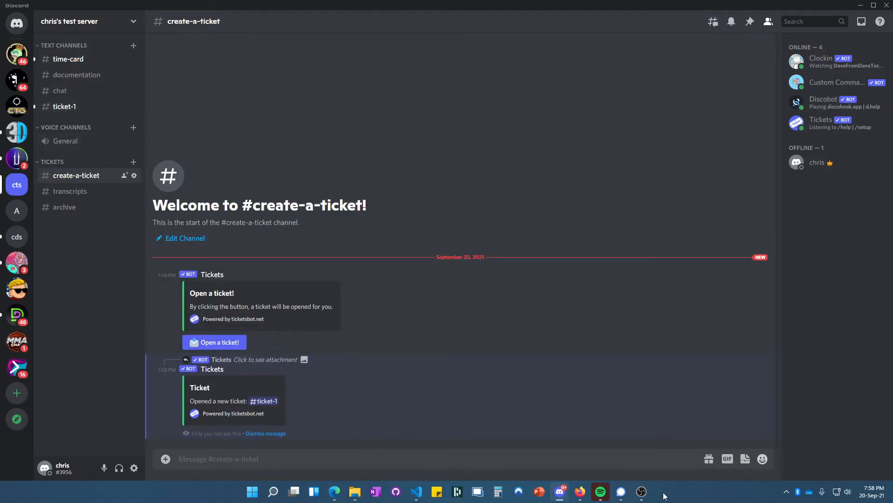
# Step: Back in the browser dashboard, change the #create-a-ticket panel's ticket category to Tickets and submit the edit
pyautogui.moveTo(335, 493)
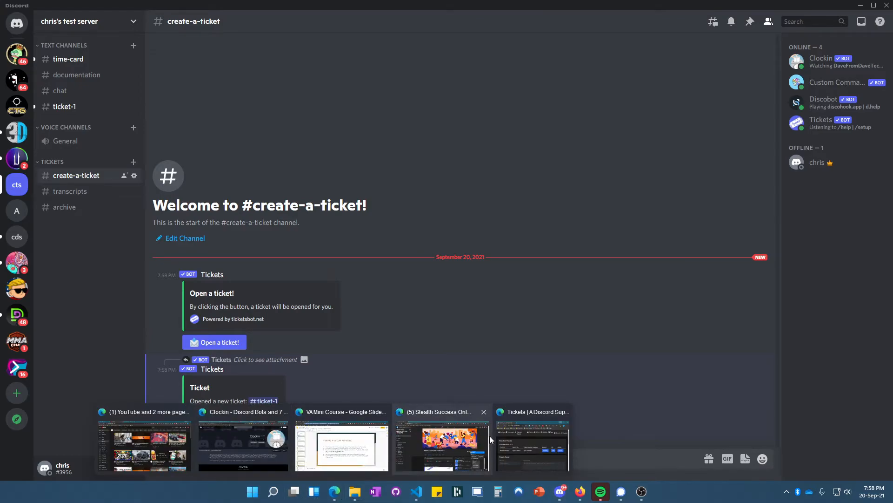
pyautogui.click(533, 444)
pyautogui.doubleClick(608, 76)
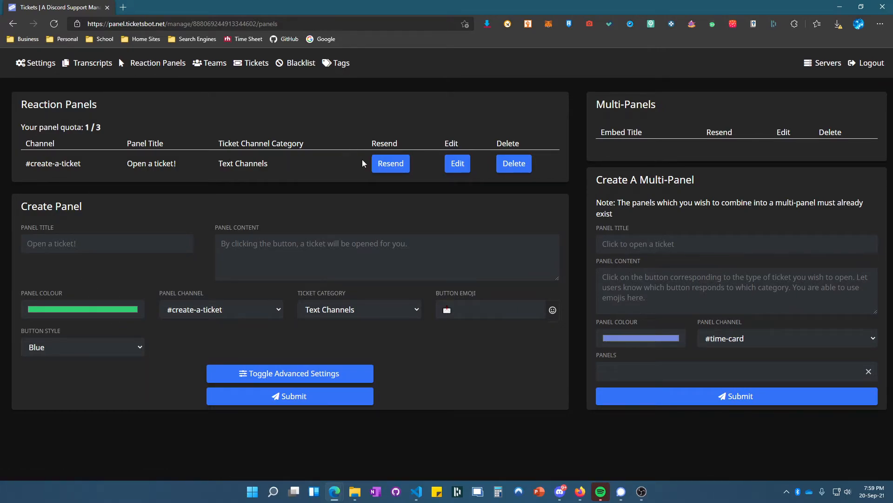
pyautogui.click(448, 164)
pyautogui.click(486, 268)
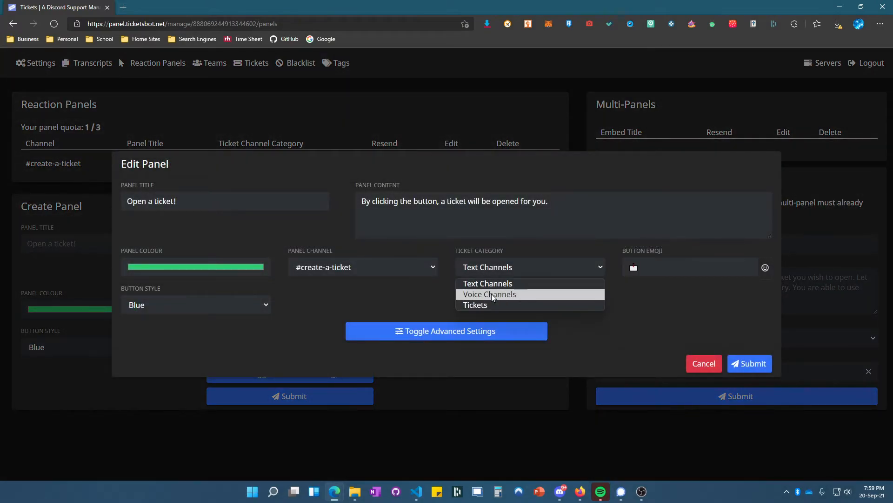
pyautogui.click(491, 306)
pyautogui.click(749, 368)
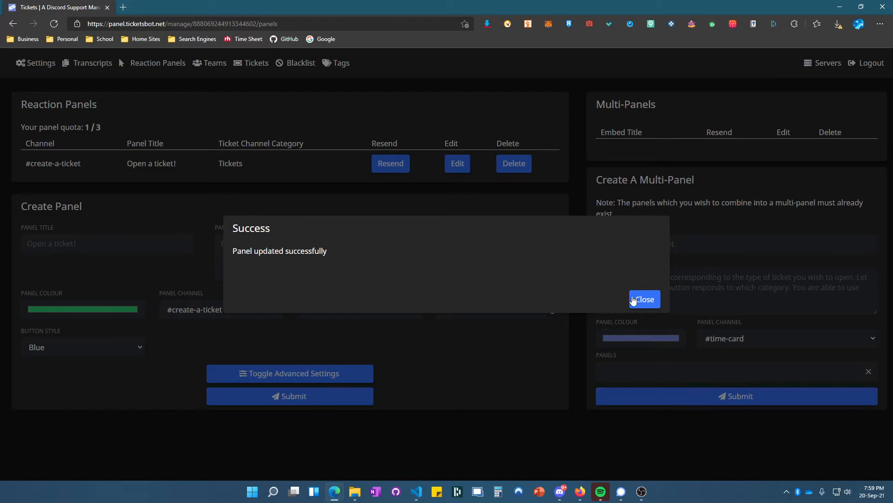
pyautogui.click(639, 299)
# Step: Check the channel choices for a multi-panel and the advanced settings available for a new panel
pyautogui.click(712, 338)
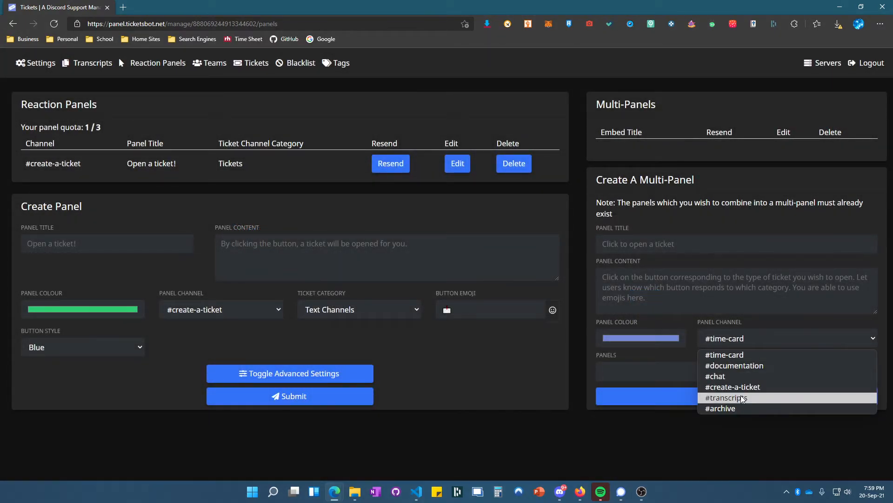
pyautogui.click(703, 184)
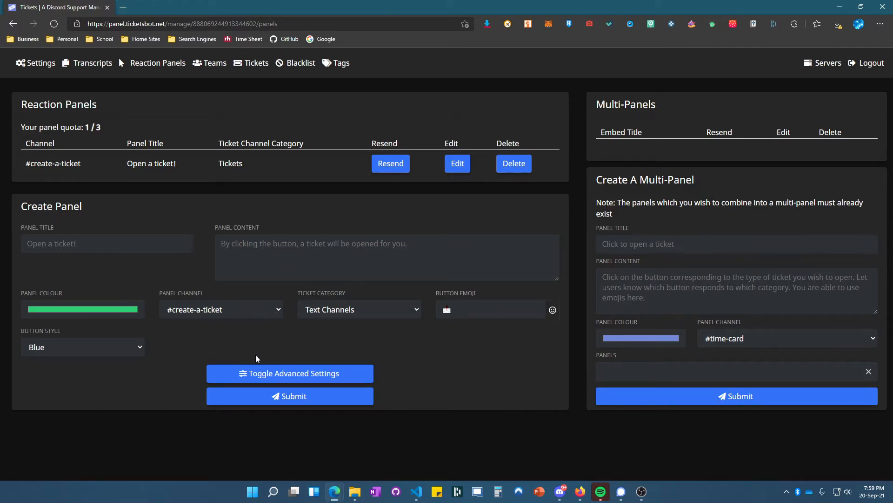
pyautogui.click(260, 372)
pyautogui.scroll(-2, 328, 346)
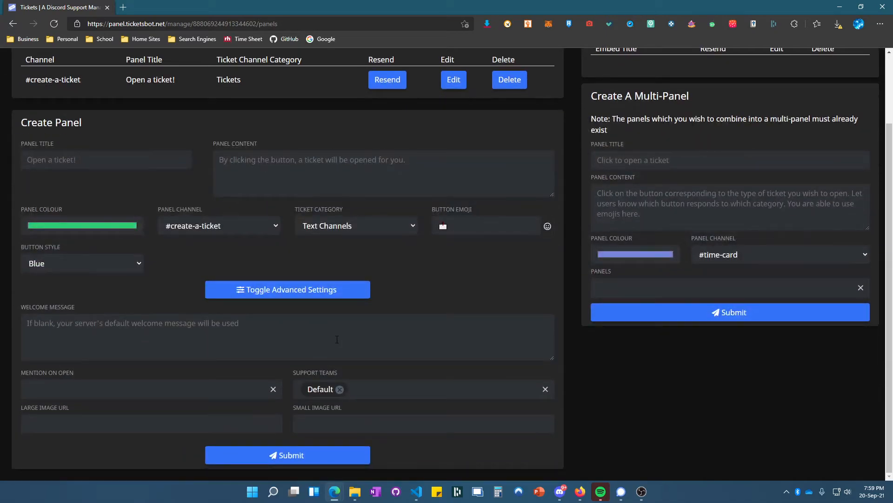
pyautogui.click(309, 291)
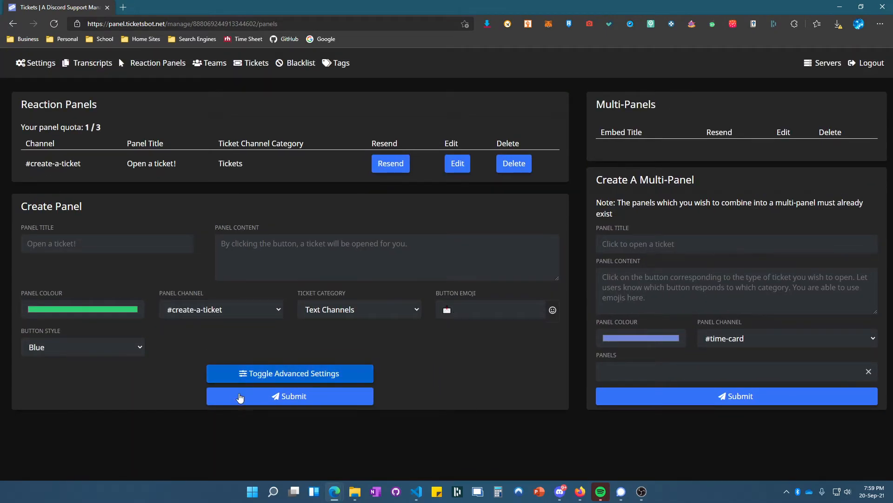
# Step: Create a second panel for #create-a-ticket with Text Channels as its ticket category
pyautogui.click(347, 308)
pyautogui.click(347, 308)
pyautogui.click(326, 310)
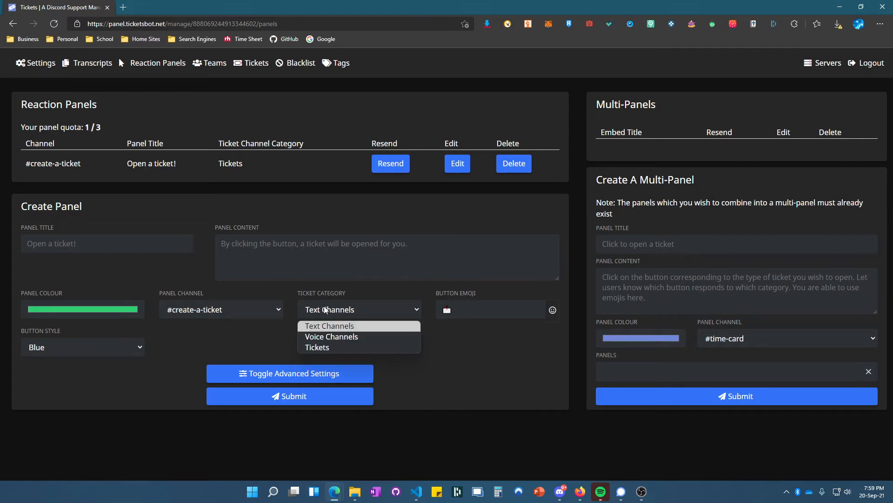
pyautogui.click(324, 326)
pyautogui.click(287, 395)
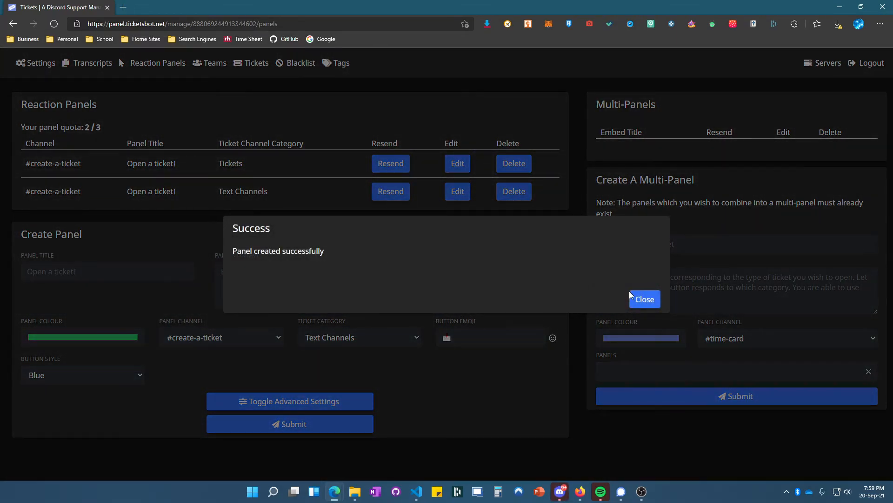
pyautogui.click(642, 299)
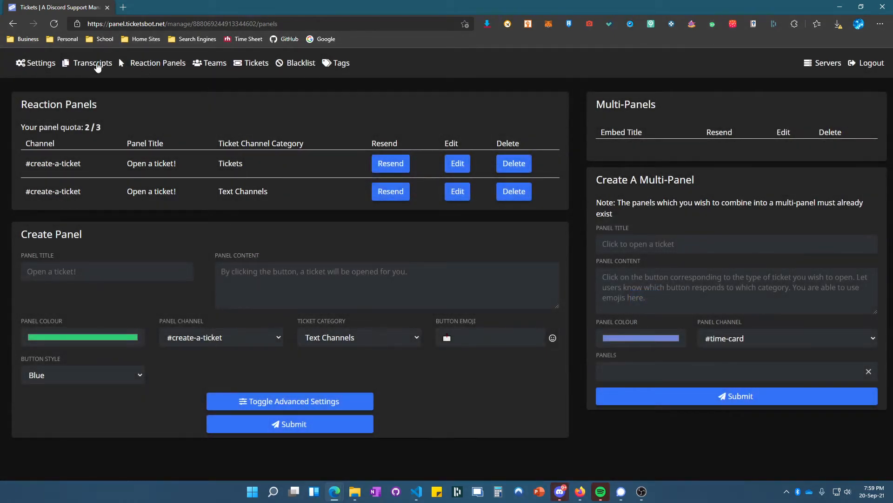
# Step: Look through the dashboard's transcripts and open tickets pages and return to the reaction panels
pyautogui.click(102, 66)
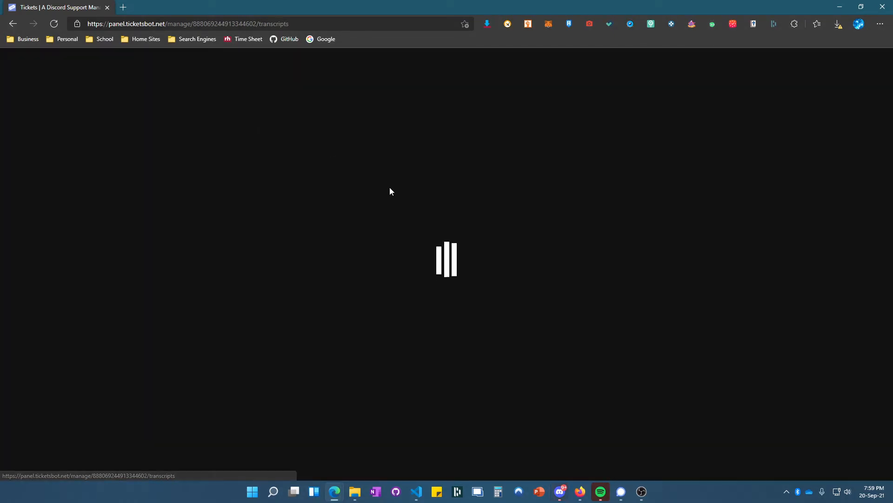
pyautogui.click(175, 66)
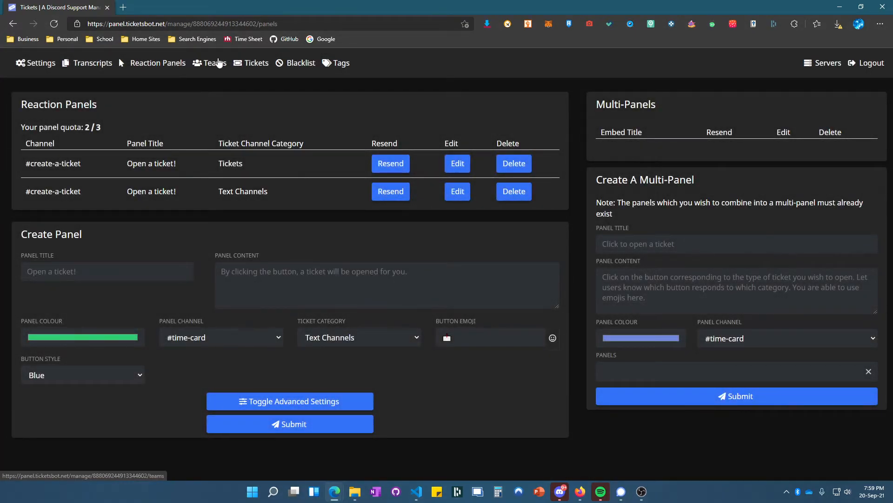
pyautogui.click(245, 67)
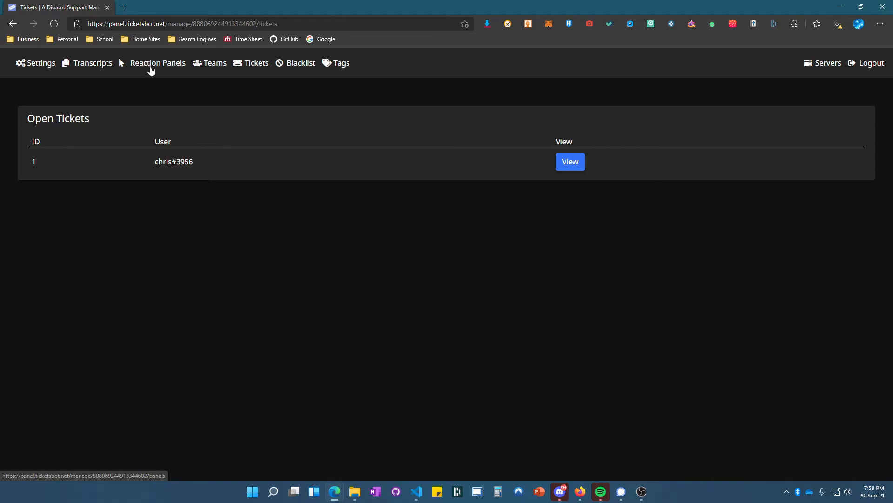
pyautogui.click(148, 66)
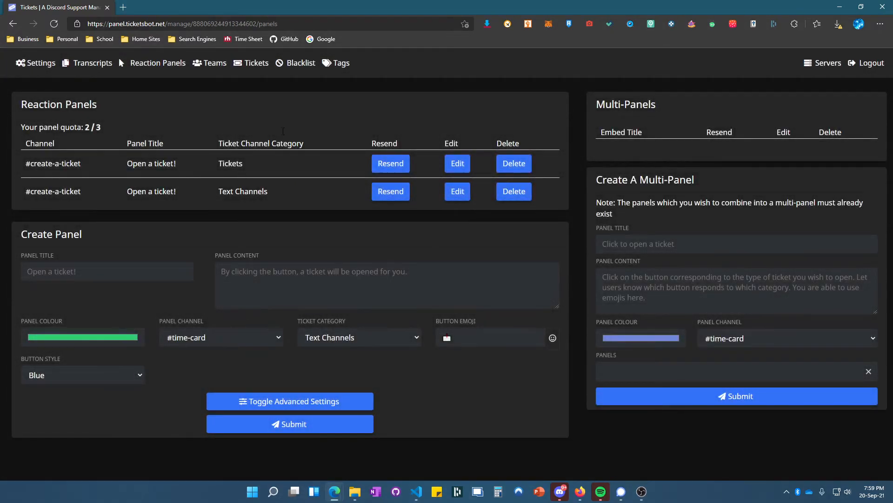
# Step: Check the server's channels in Discord behind the browser and the channel choices for a new panel
pyautogui.moveTo(448, 7); pyautogui.dragTo(650, 29)
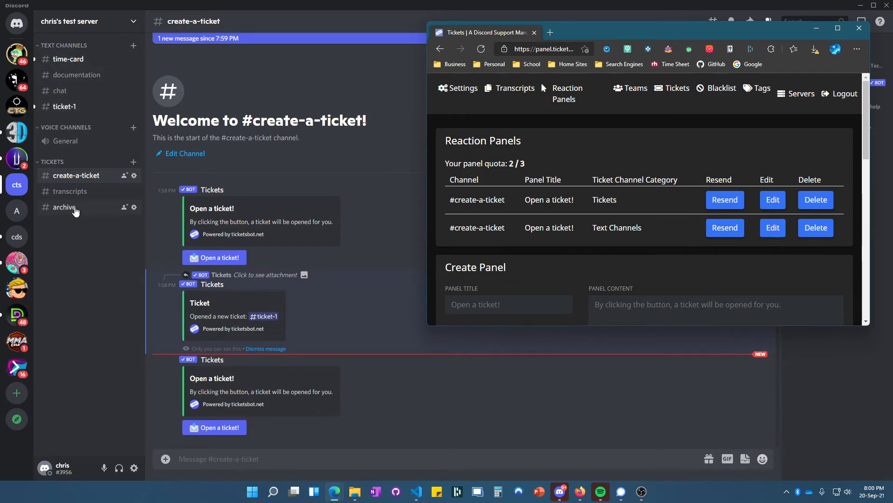
pyautogui.moveTo(703, 35); pyautogui.dragTo(604, 0)
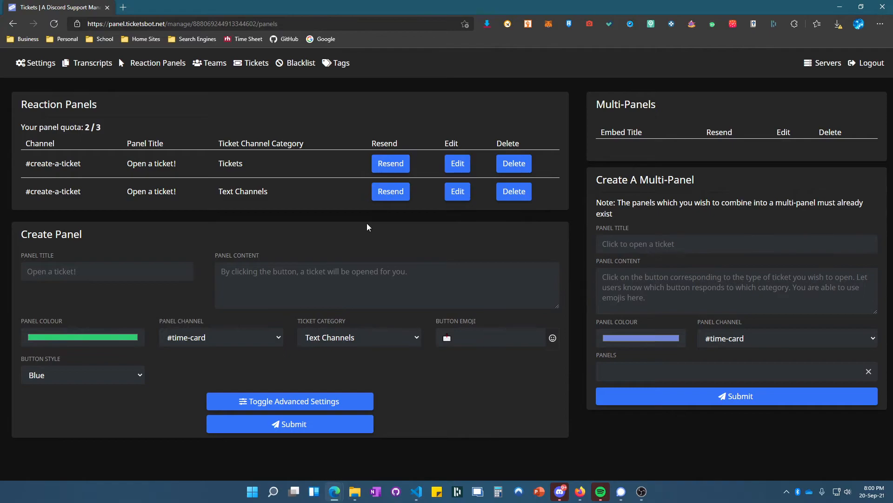
pyautogui.click(228, 335)
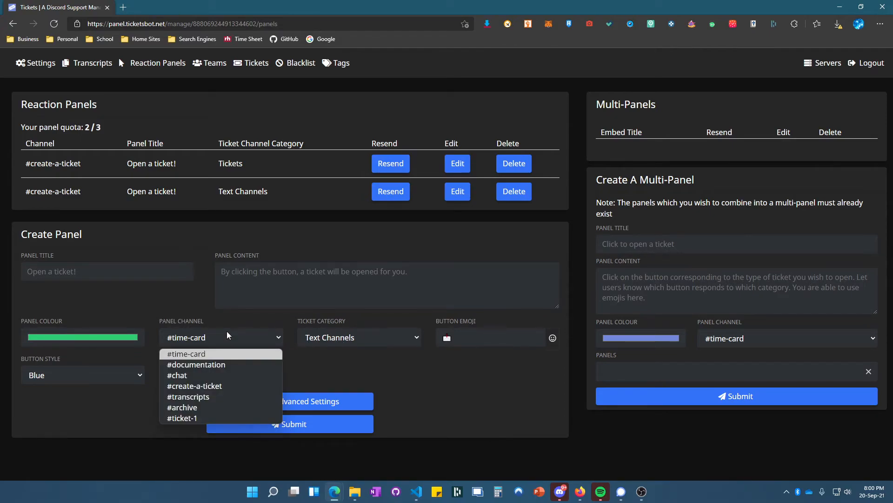
pyautogui.click(229, 335)
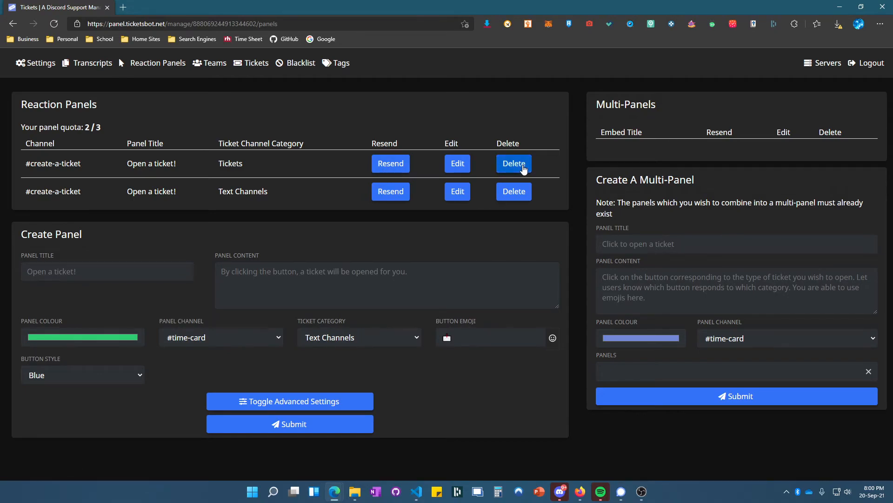
# Step: Delete both existing reaction panels and create a new one for #create-a-ticket with Tickets as its ticket category
pyautogui.click(523, 169)
pyautogui.click(524, 169)
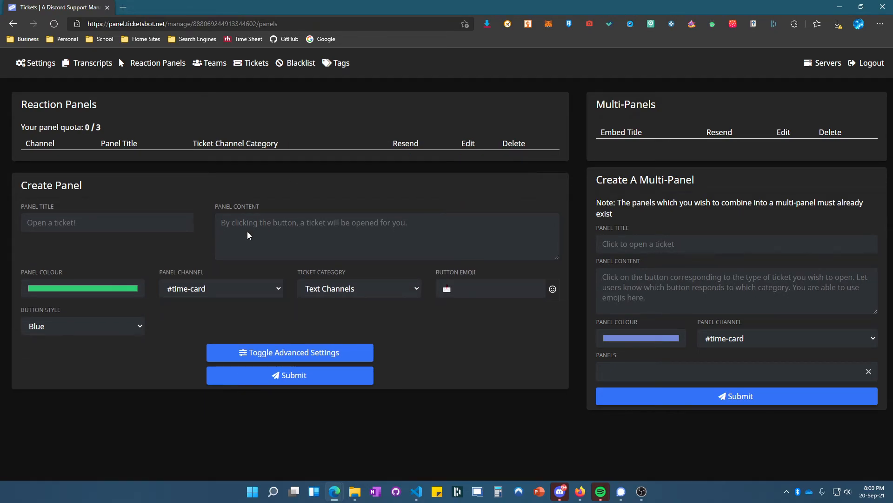
pyautogui.click(215, 290)
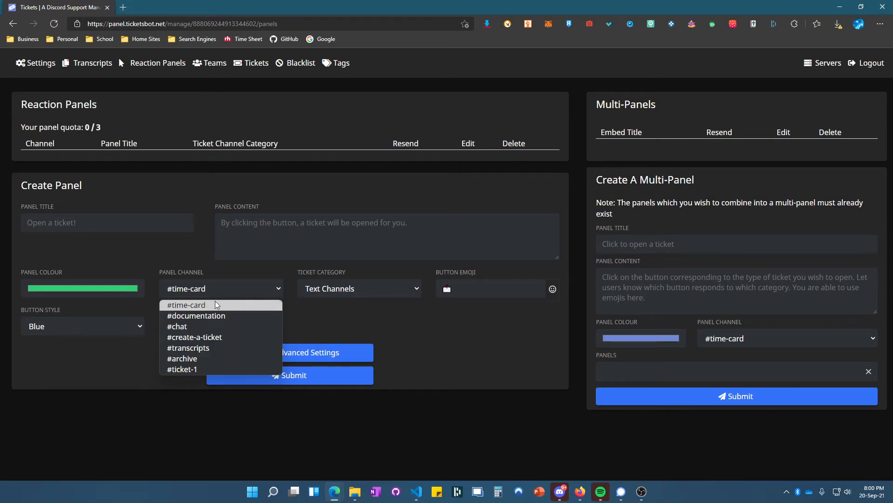
pyautogui.click(208, 336)
pyautogui.click(329, 290)
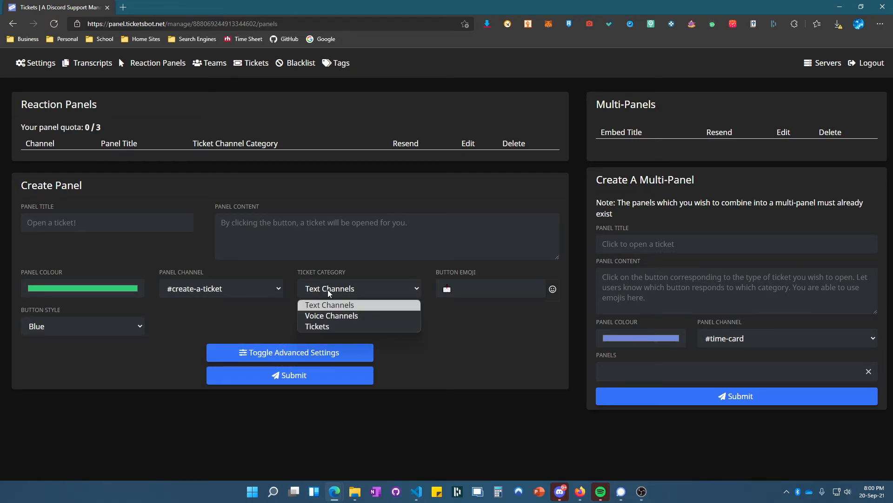
pyautogui.click(333, 326)
pyautogui.click(333, 294)
pyautogui.click(334, 297)
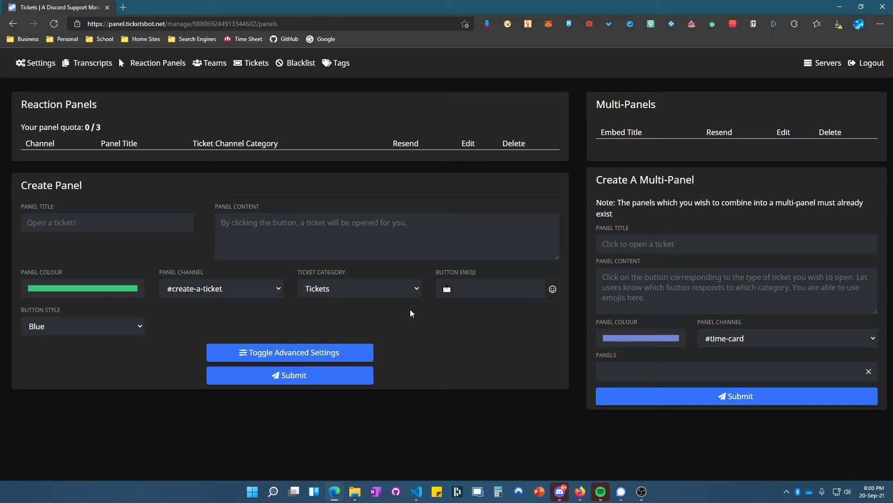
pyautogui.click(302, 374)
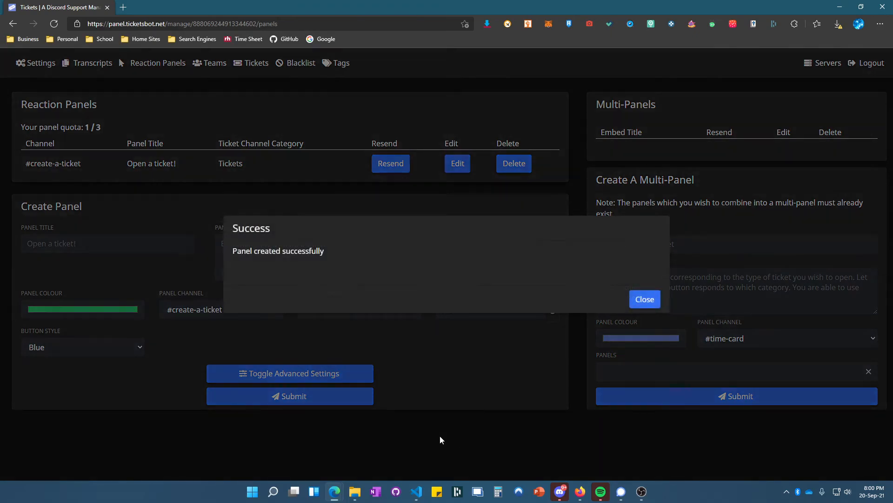
pyautogui.click(644, 300)
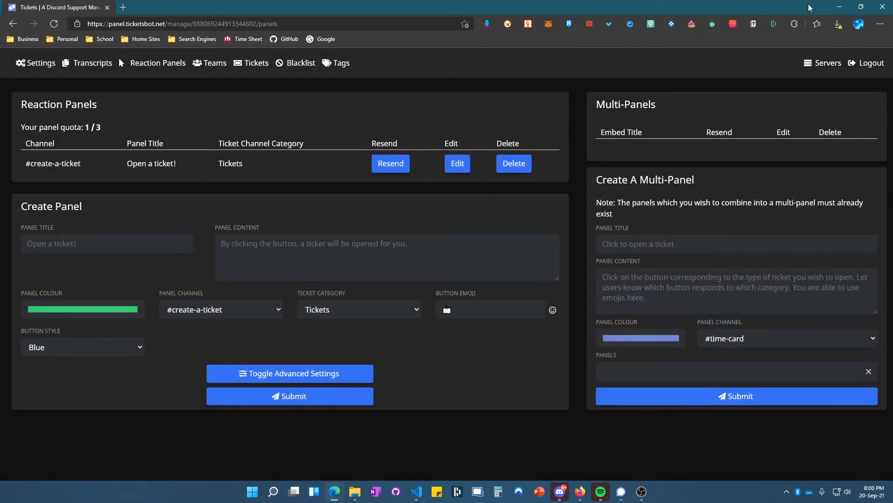
# Step: Switch to Discord and delete the #ticket-1 channel from the test server
pyautogui.click(840, 7)
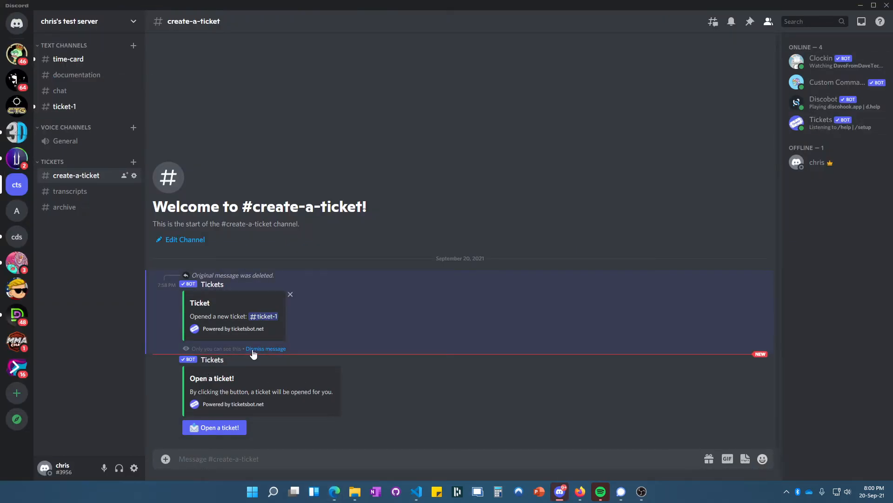
pyautogui.click(99, 106)
pyautogui.rightClick(99, 106)
pyautogui.click(126, 233)
pyautogui.click(513, 270)
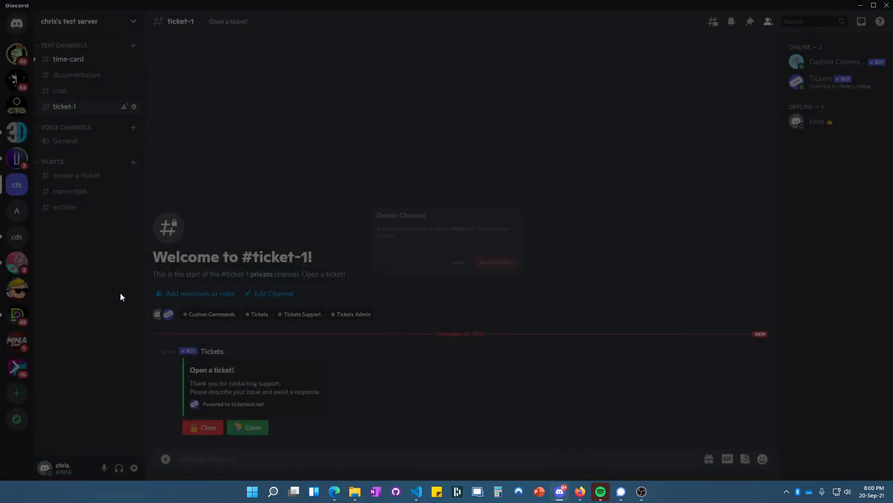
# Step: Open a test ticket from the panel in #create-a-ticket and send "I'm have issues with...." in the ticket's channel
pyautogui.click(80, 160)
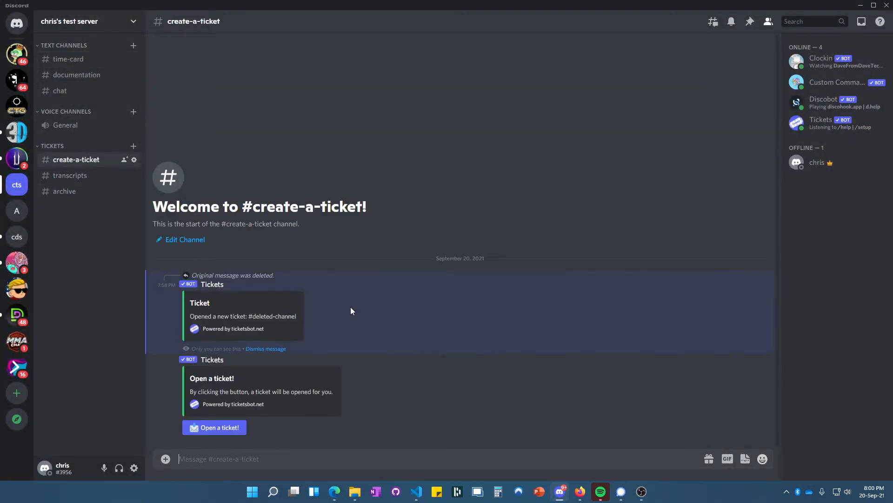
pyautogui.click(217, 427)
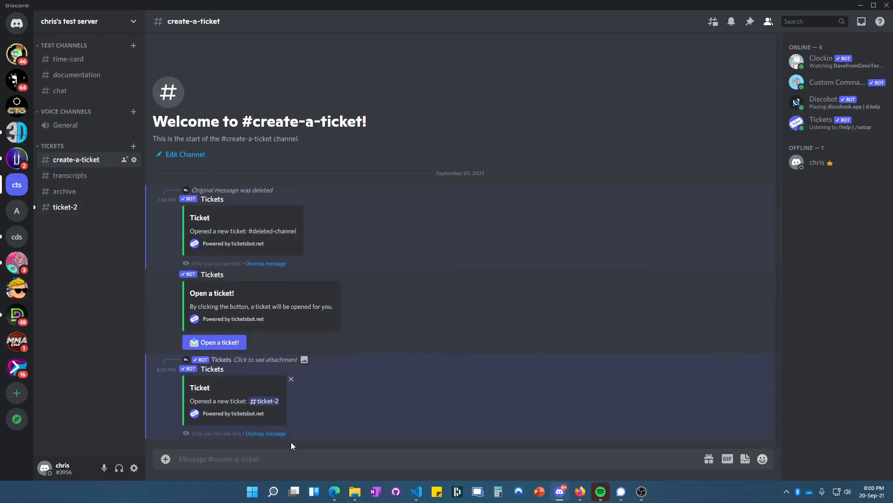
pyautogui.click(263, 402)
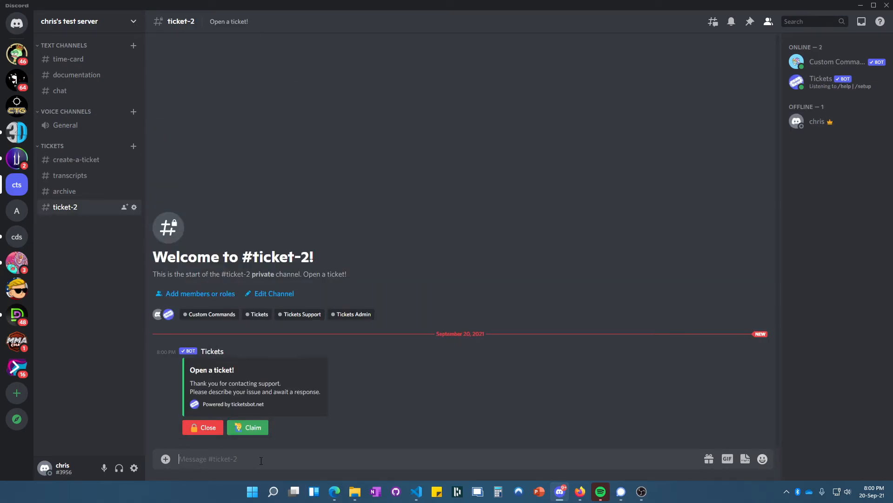
pyautogui.write("I'm have issues wth....i")
pyautogui.click(351, 458)
pyautogui.press('Return')
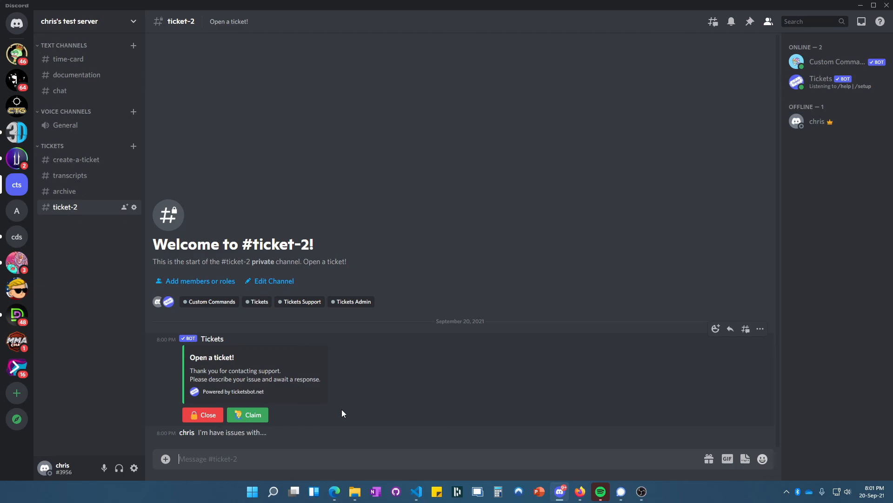
# Step: Close the test ticket with confirmation and view its closing record in #transcripts
pyautogui.click(205, 415)
pyautogui.click(204, 426)
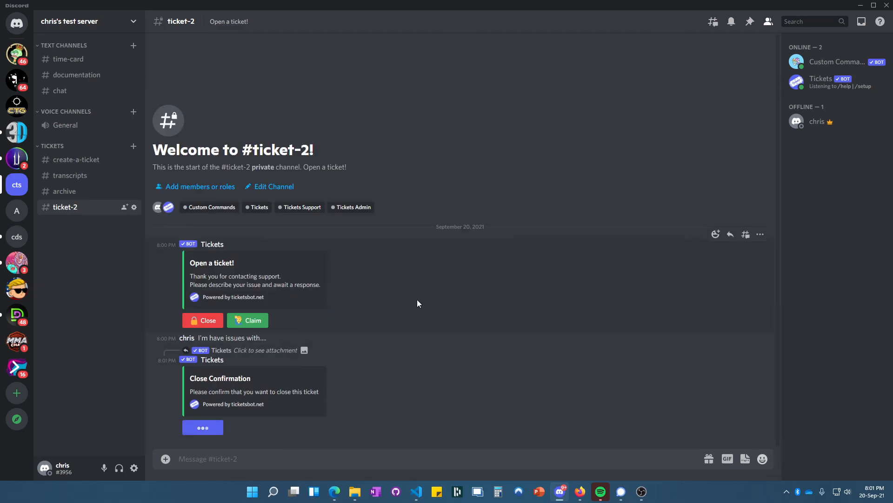
pyautogui.click(63, 178)
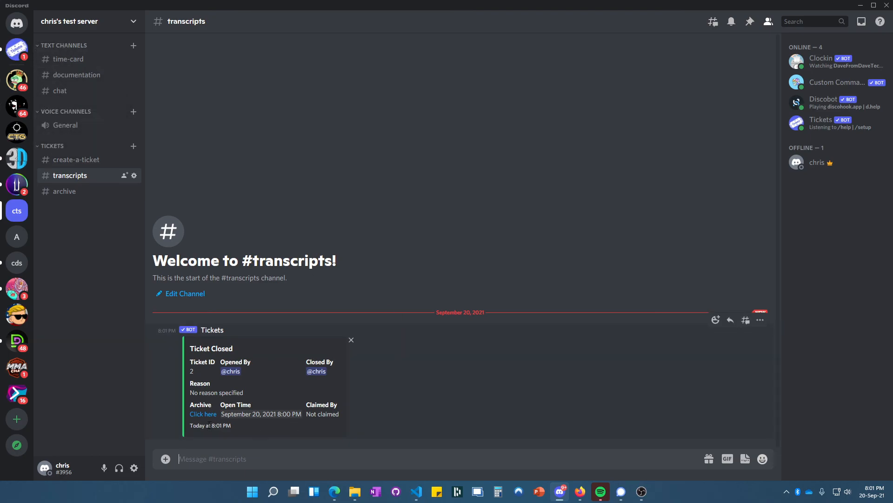
# Step: Dismiss the latest ticket notice in #create-a-ticket, then open another test ticket from the panel and view its channel
pyautogui.click(93, 161)
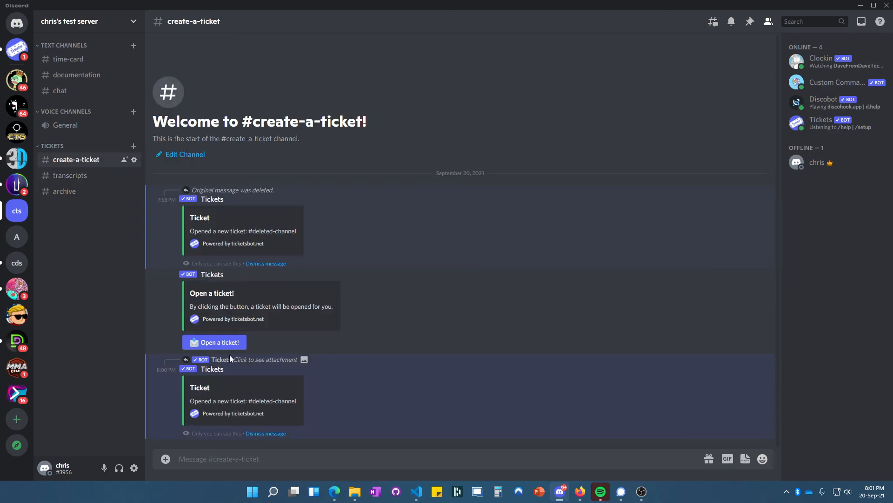
pyautogui.click(265, 434)
pyautogui.click(207, 427)
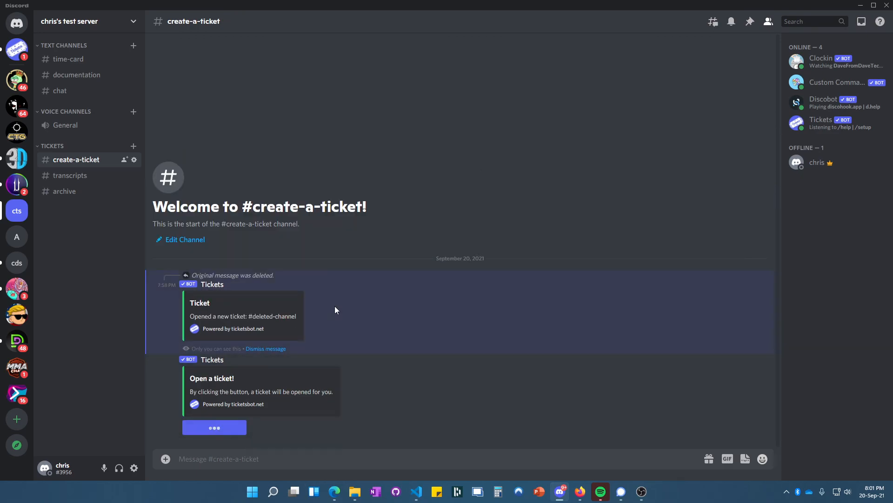
pyautogui.click(51, 207)
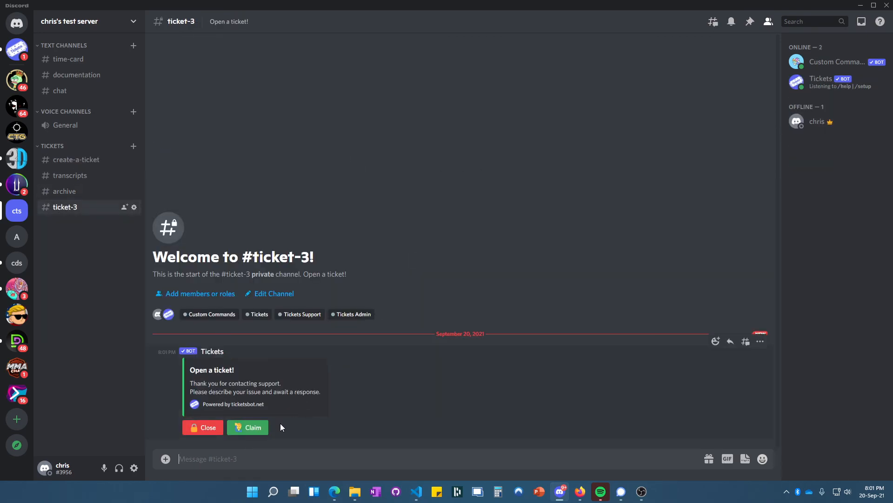